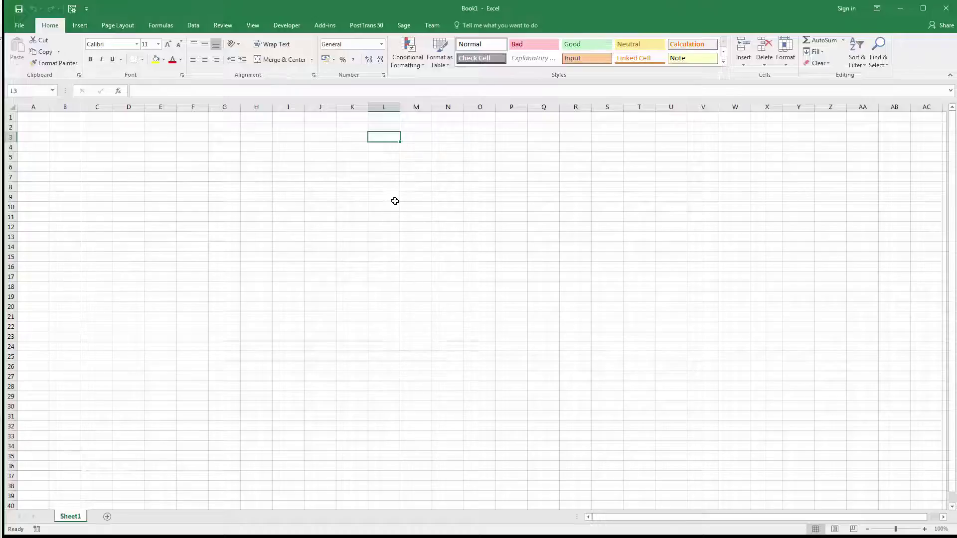
Step: Open the 'Transaction - Inter Company in 1 sheet PRO' template from PostTrans help and maximise InterCompany1.xlsx
left_click(351, 27)
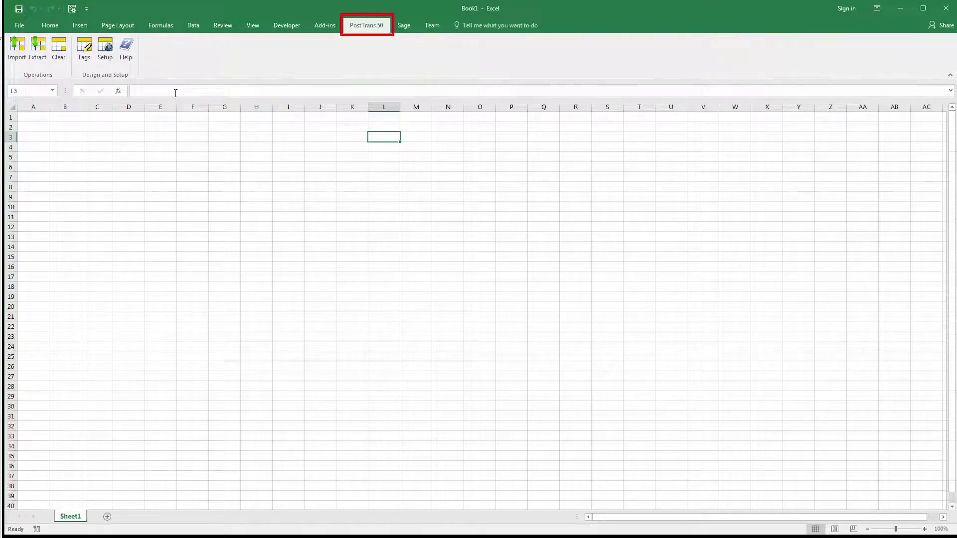
left_click(128, 55)
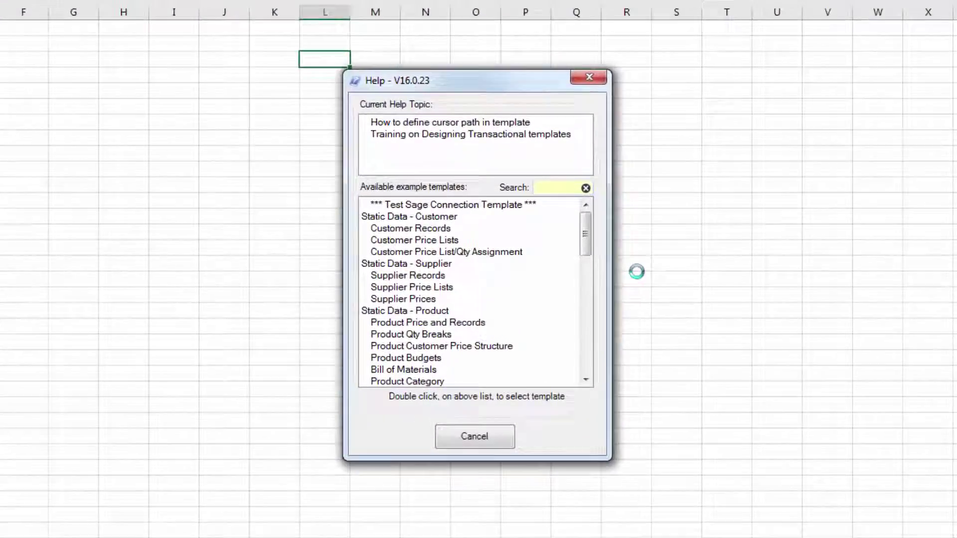
type("int")
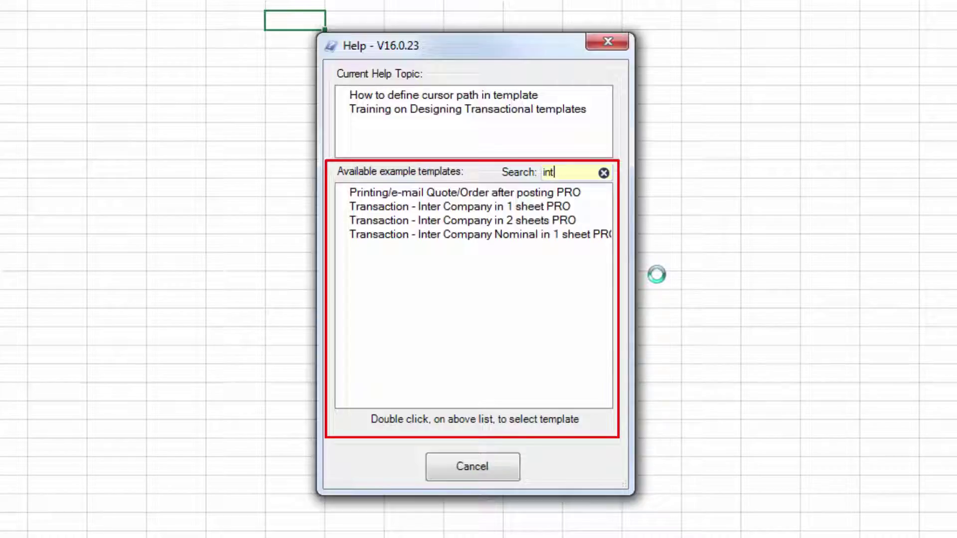
left_click(517, 209)
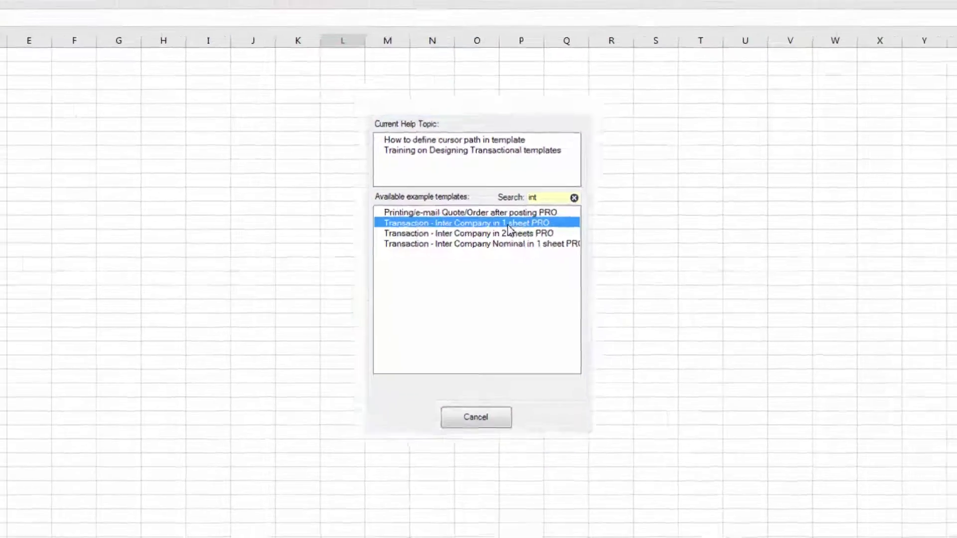
double_click(509, 229)
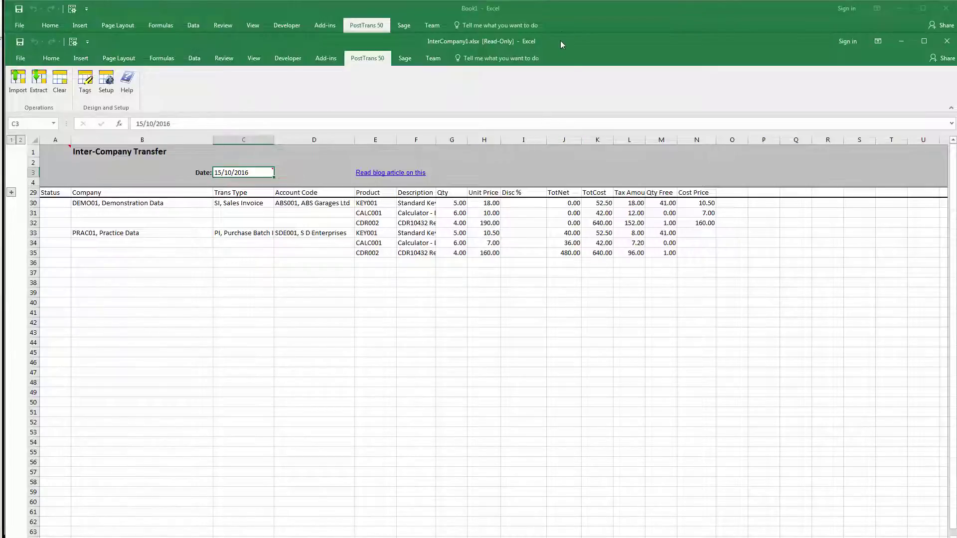
double_click(560, 40)
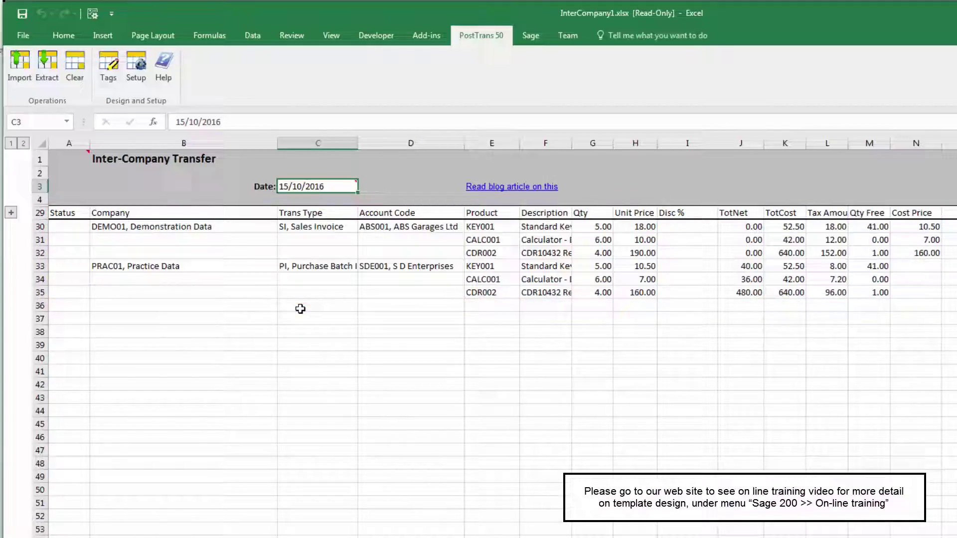
left_click(10, 215)
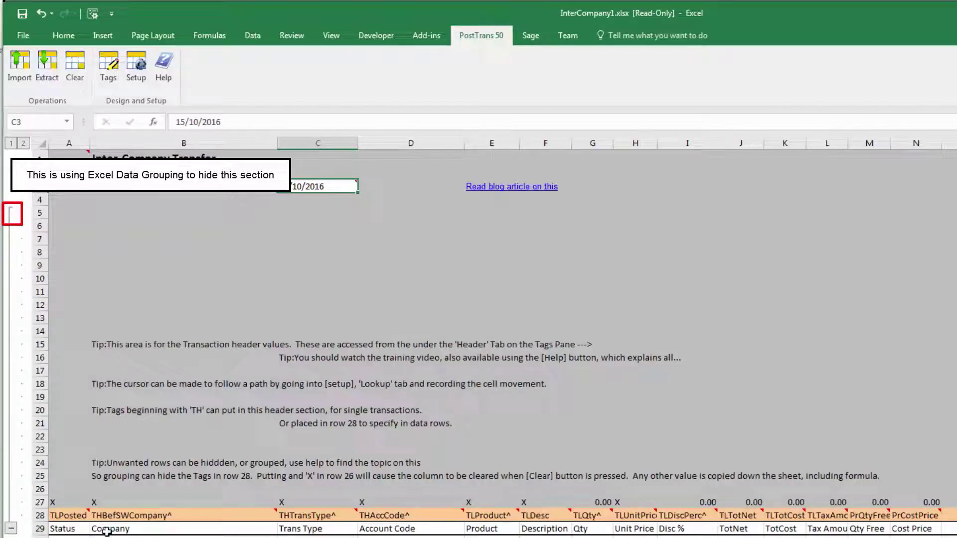
left_click(41, 516)
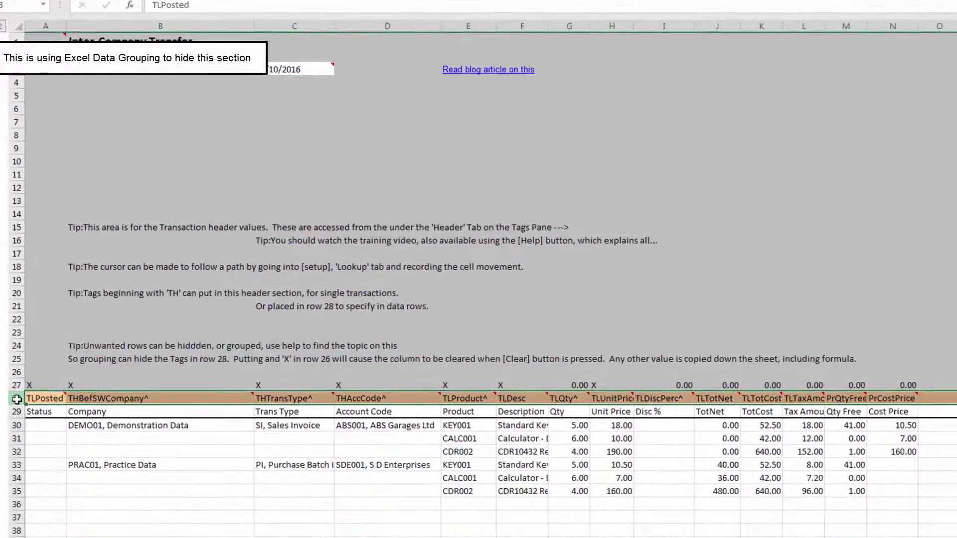
left_click(123, 430)
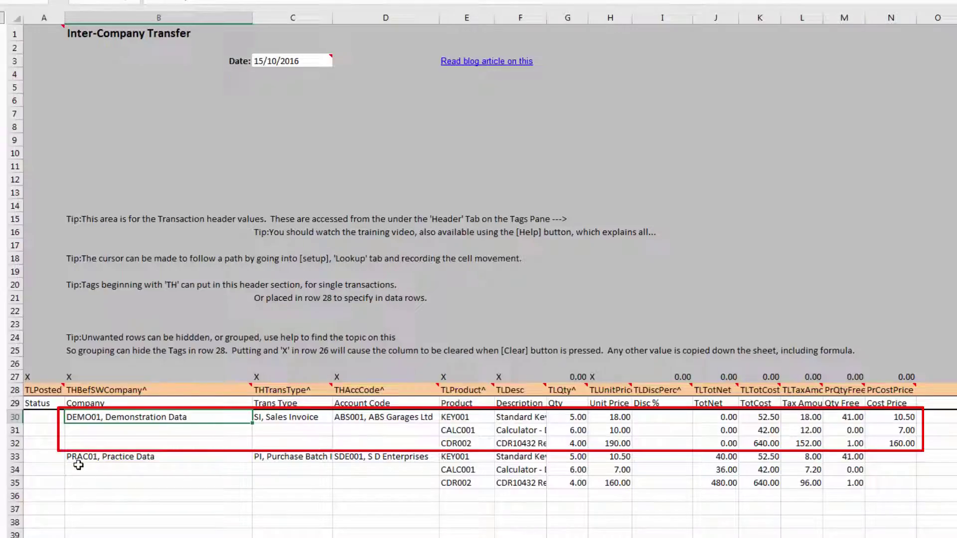
left_click(94, 460)
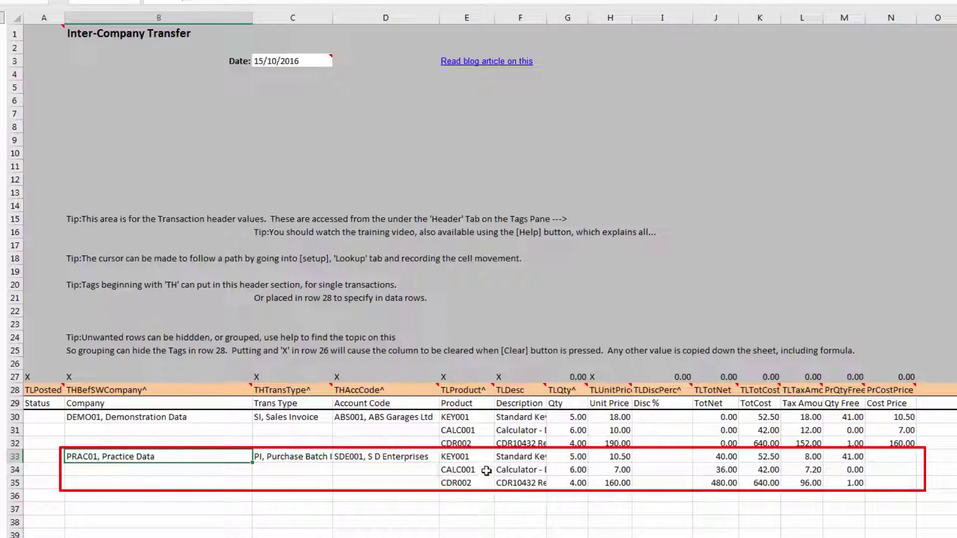
left_click(283, 457)
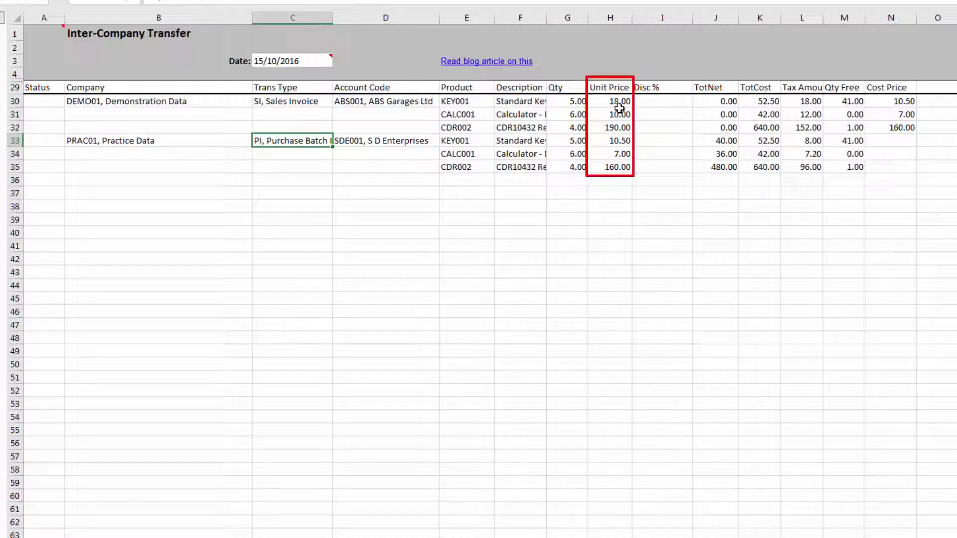
left_click_drag(618, 102, 615, 127)
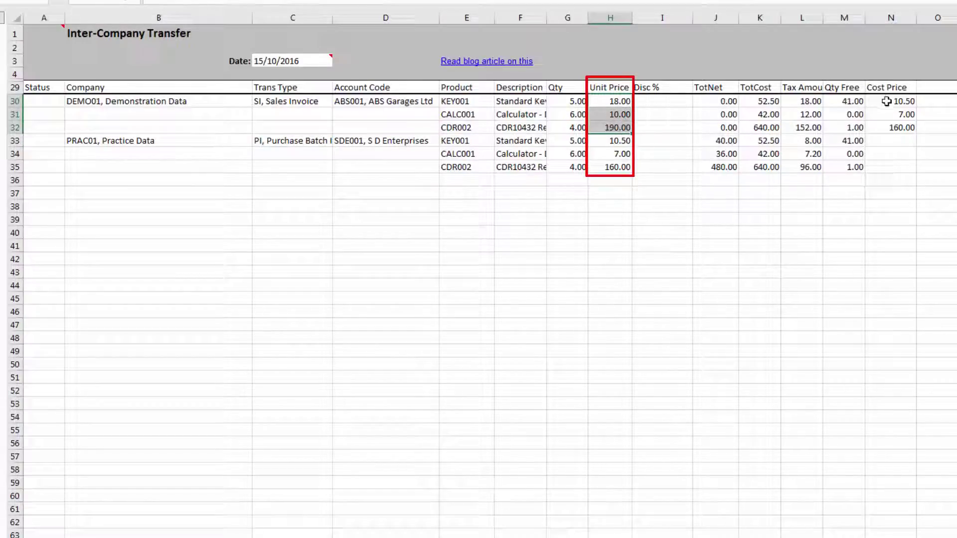
left_click_drag(891, 107, 890, 127)
key("ctrl+c")
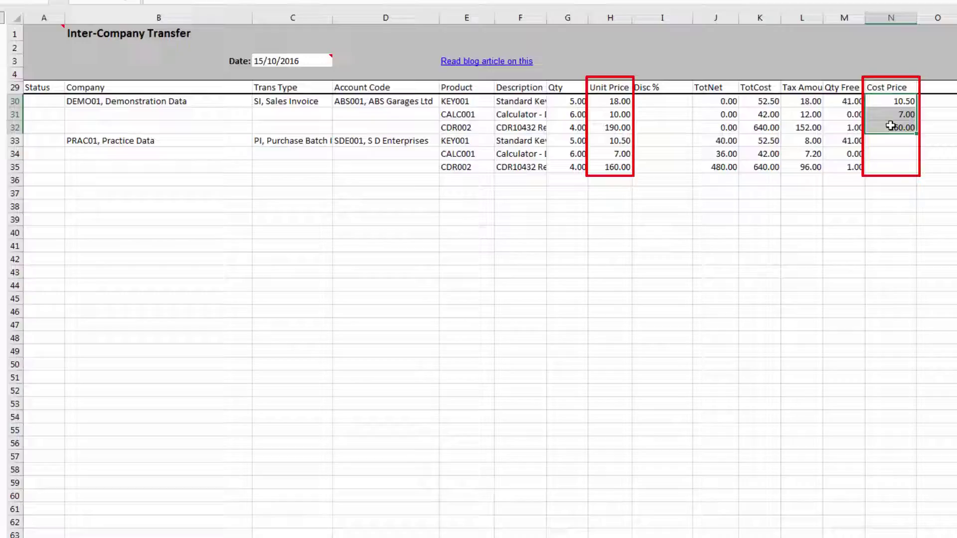
left_click_drag(620, 144, 620, 170)
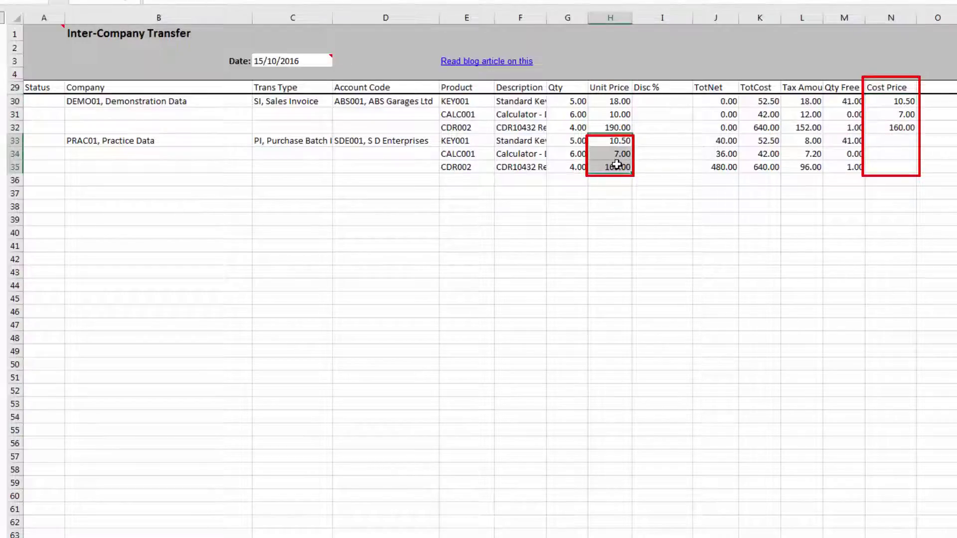
key("ctrl+v")
key("Escape")
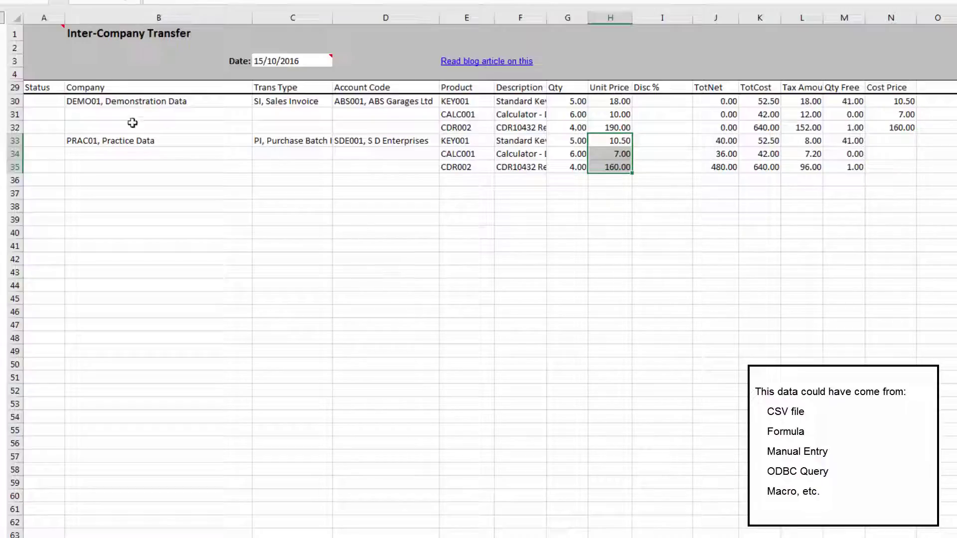
left_click_drag(135, 117, 395, 132)
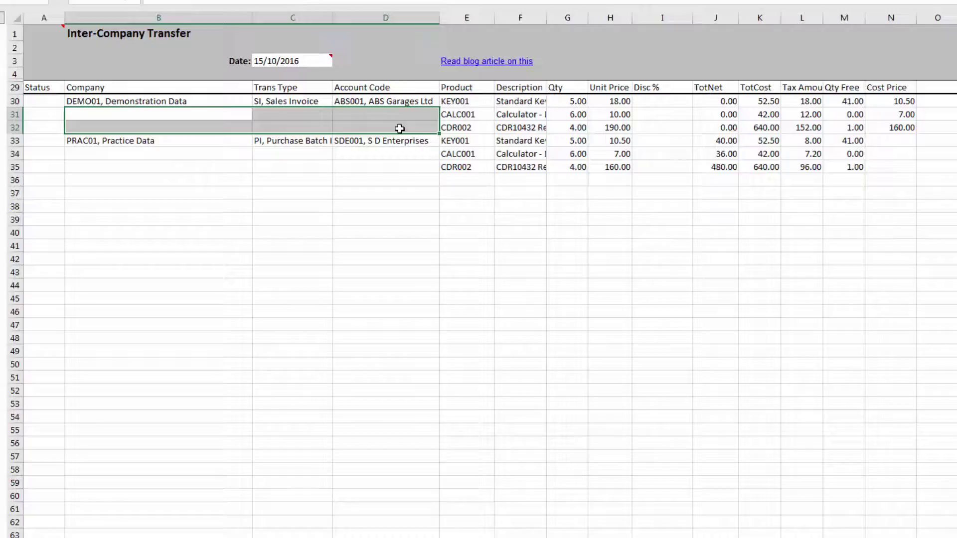
left_click(393, 153)
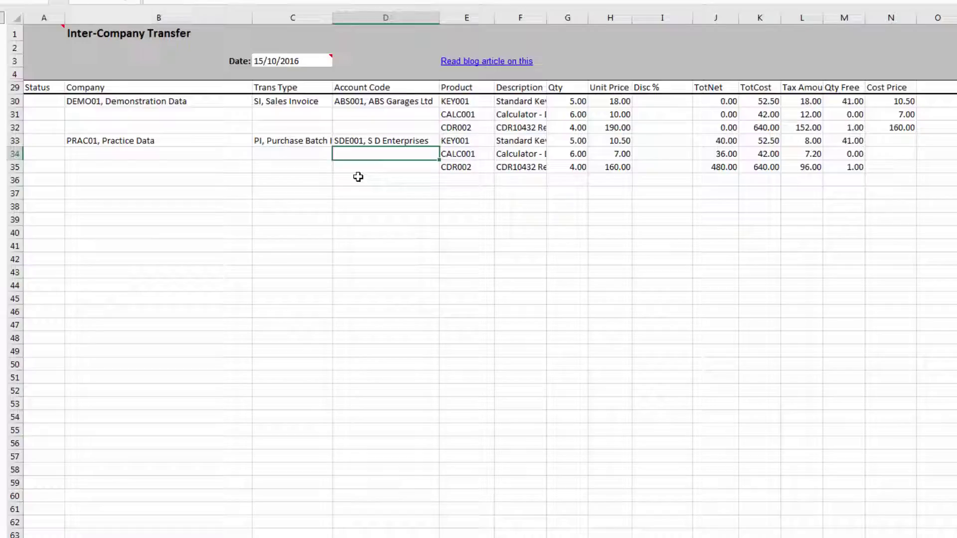
left_click(192, 142)
left_click(202, 177)
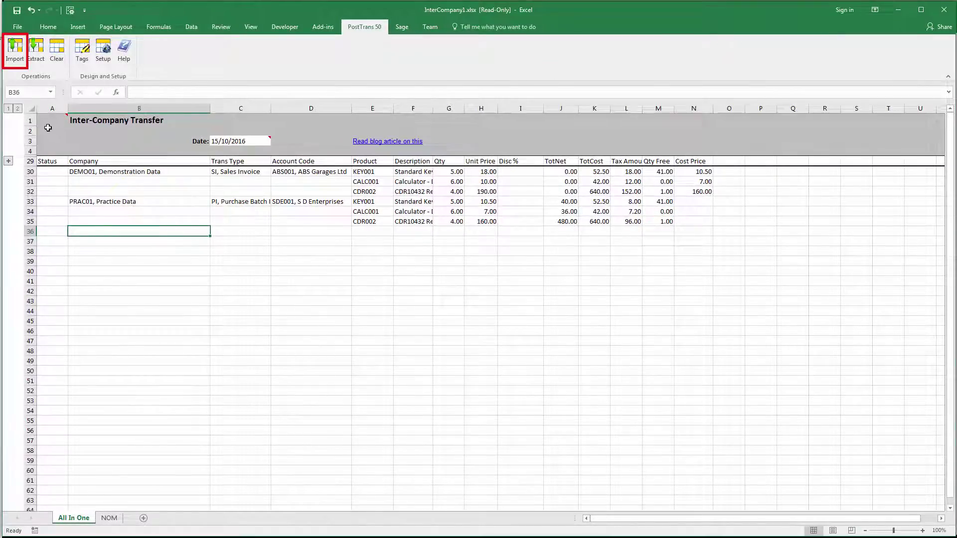
Step: Import the sheet and post DEMO01 sales invoice 120 without printing it
left_click(15, 50)
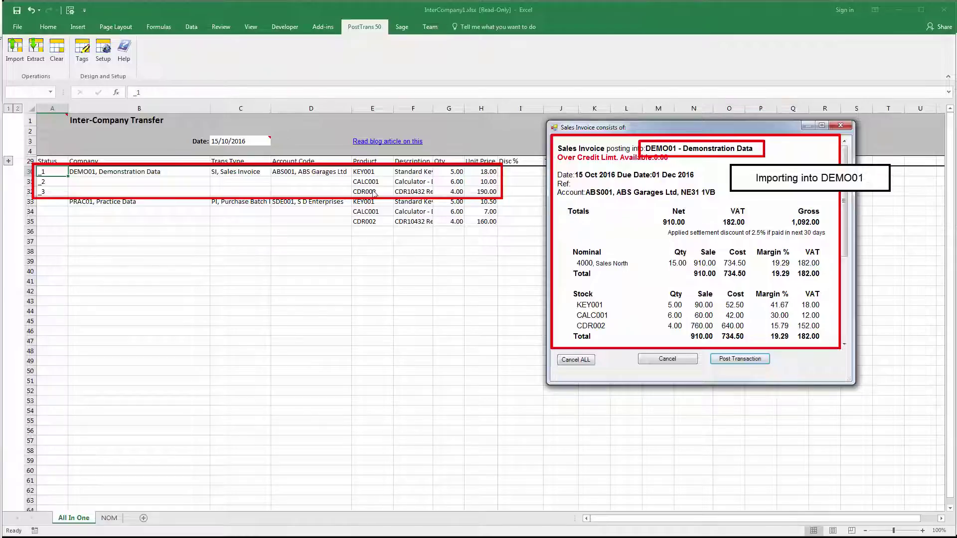
left_click(740, 360)
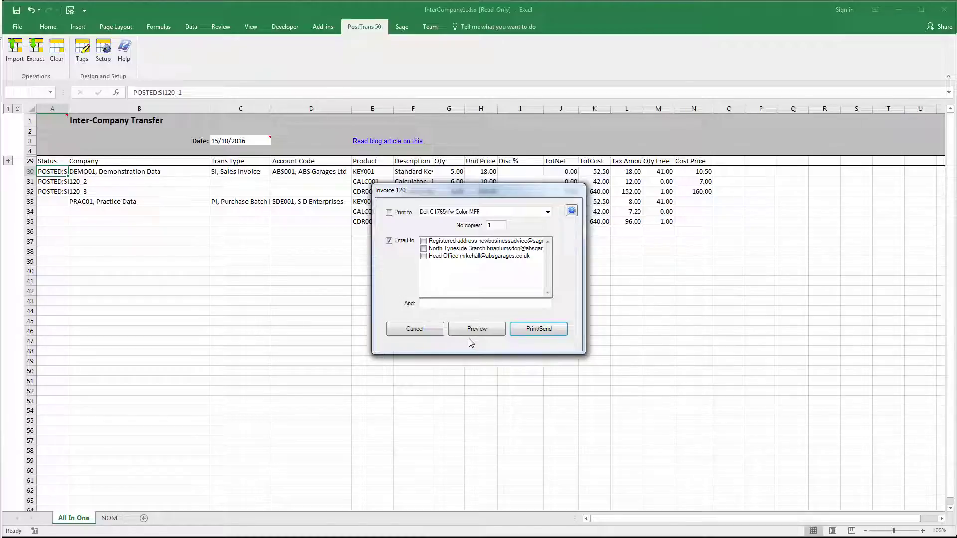
left_click(427, 331)
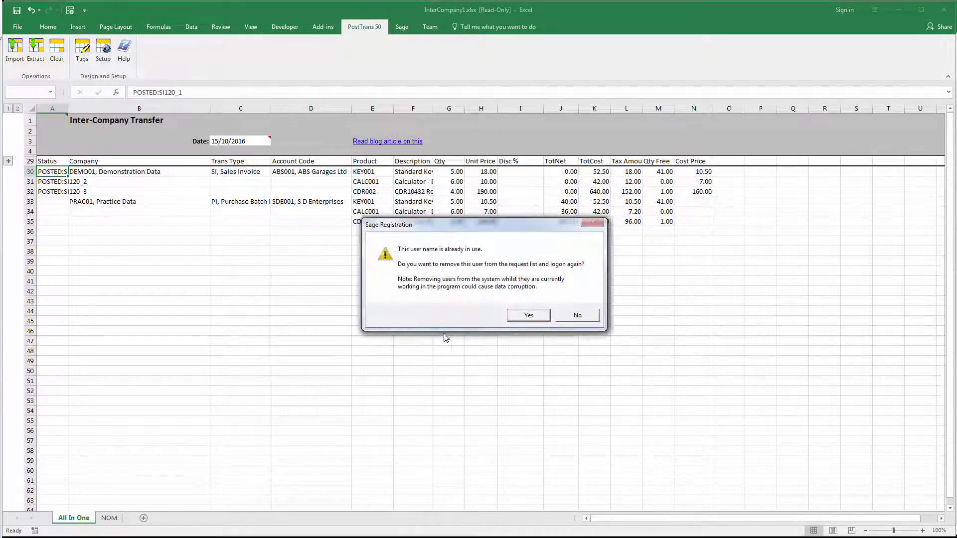
left_click(525, 322)
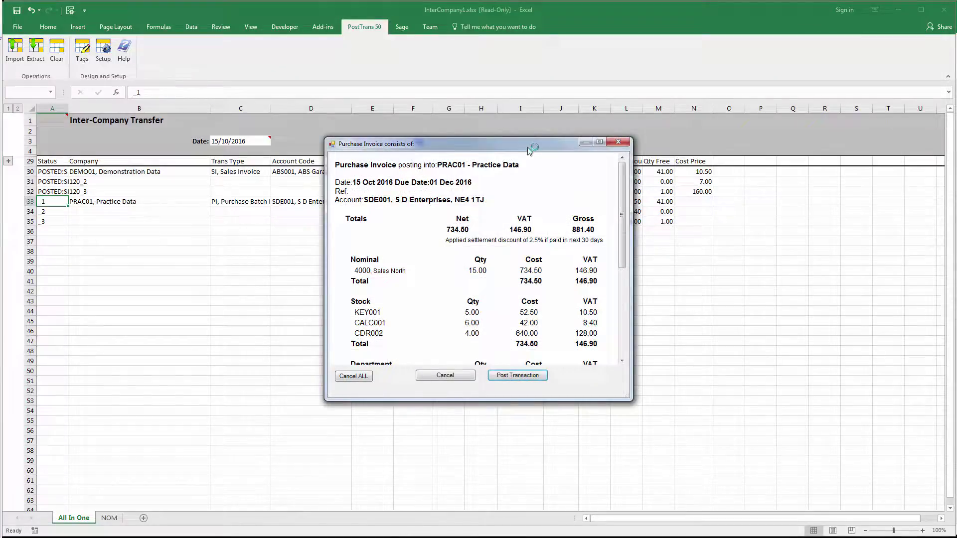
Step: Post the PRAC01 purchase invoice and dismiss the posting summary
left_click_drag(529, 144, 623, 169)
mouse_move(753, 200)
left_mouse_down()
mouse_move(770, 141)
mouse_move(797, 139)
mouse_move(792, 134)
left_mouse_up()
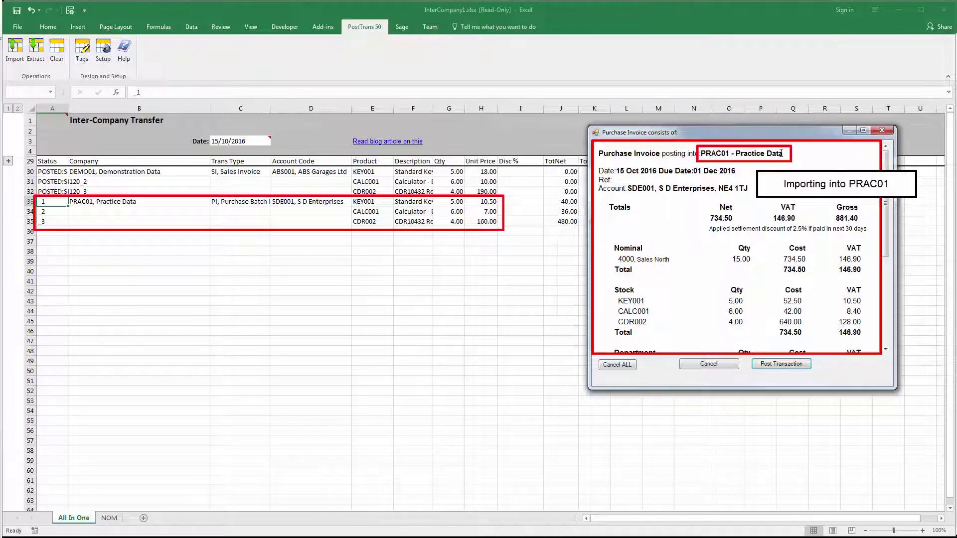
left_click(795, 369)
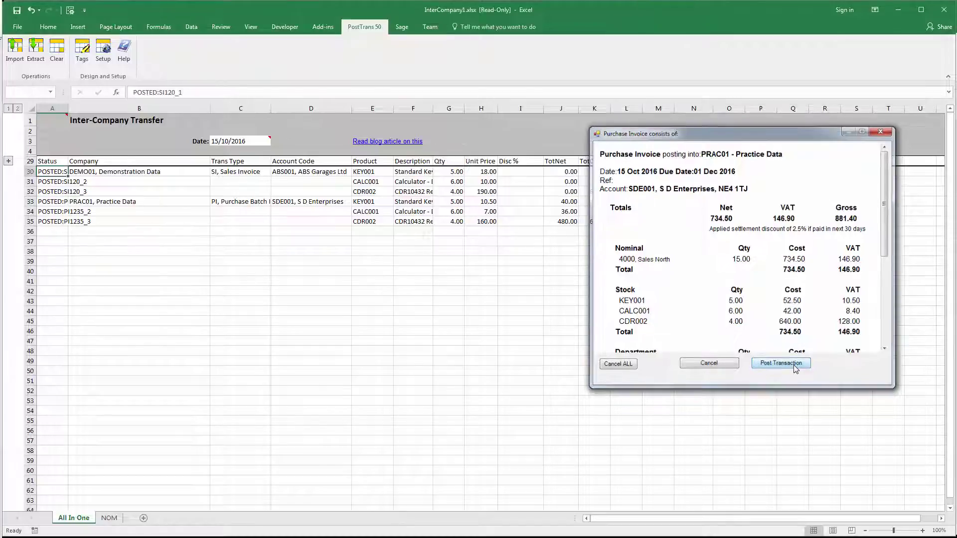
left_click(526, 304)
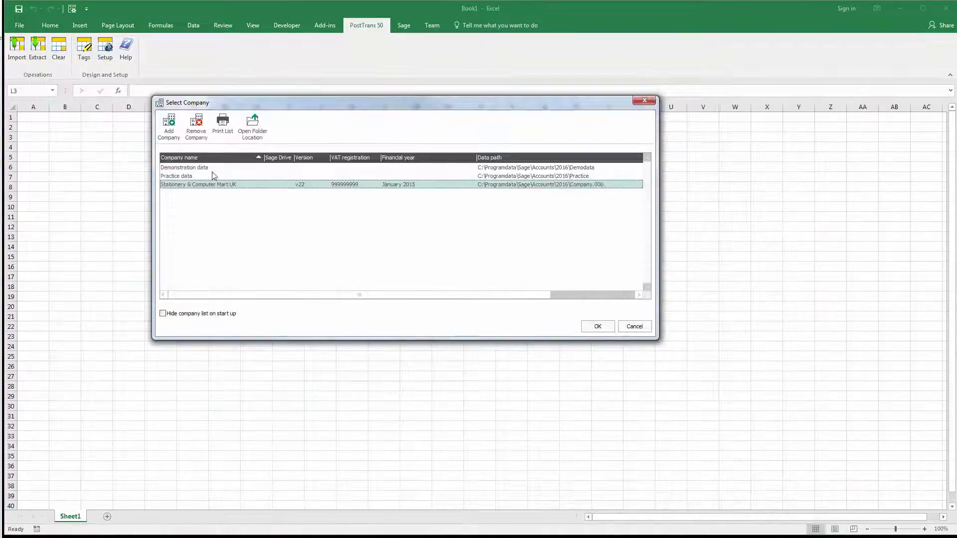
Step: Log on to the Demonstration data company and inspect invoice 120 for ABS Garages Ltd
left_click(208, 169)
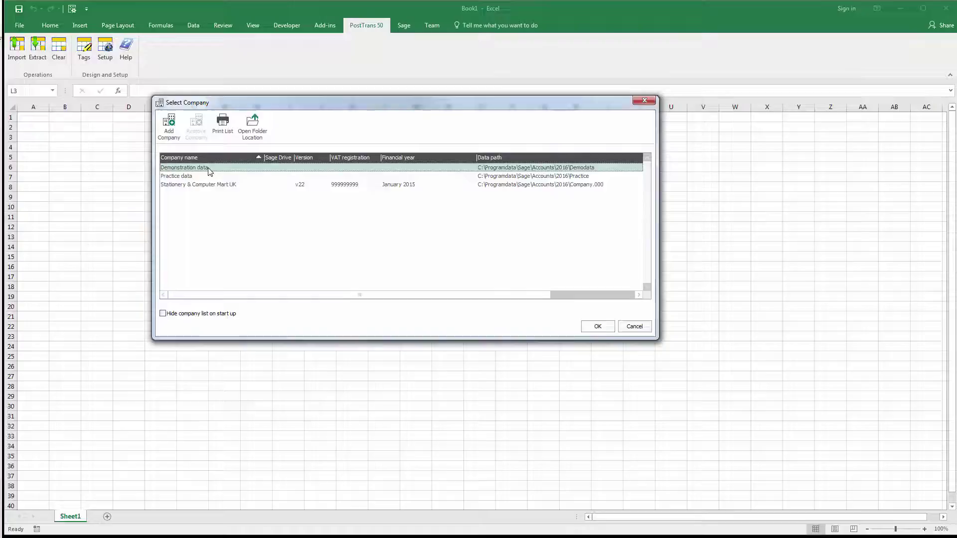
double_click(209, 170)
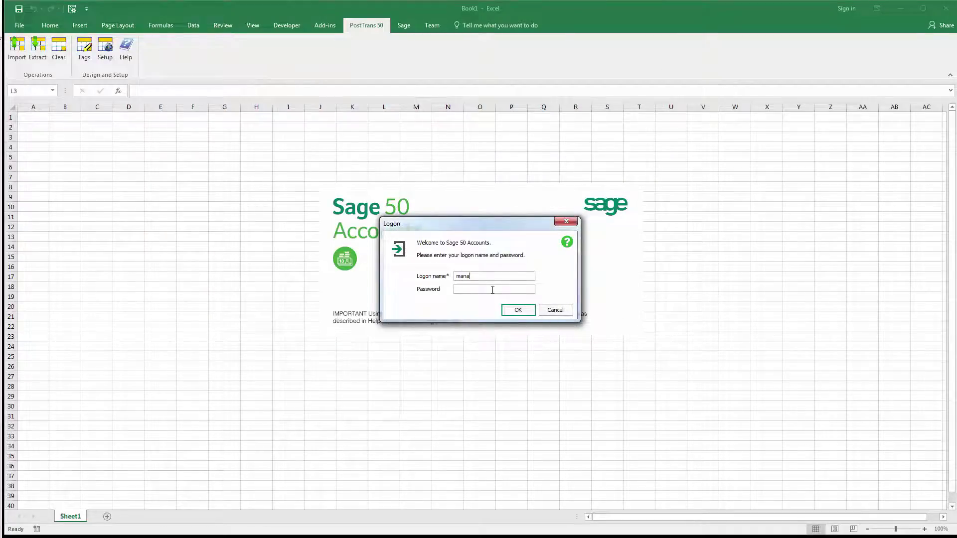
key("Return")
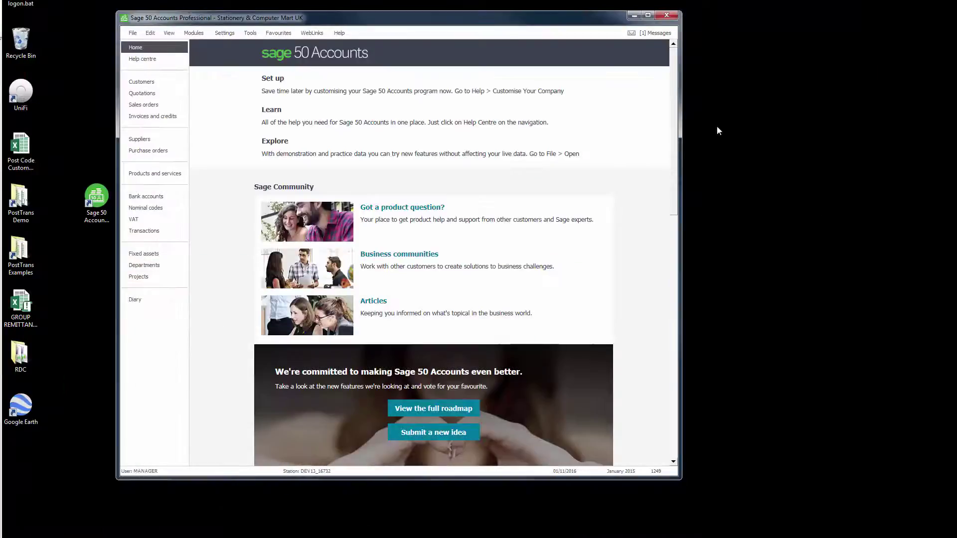
left_click(152, 117)
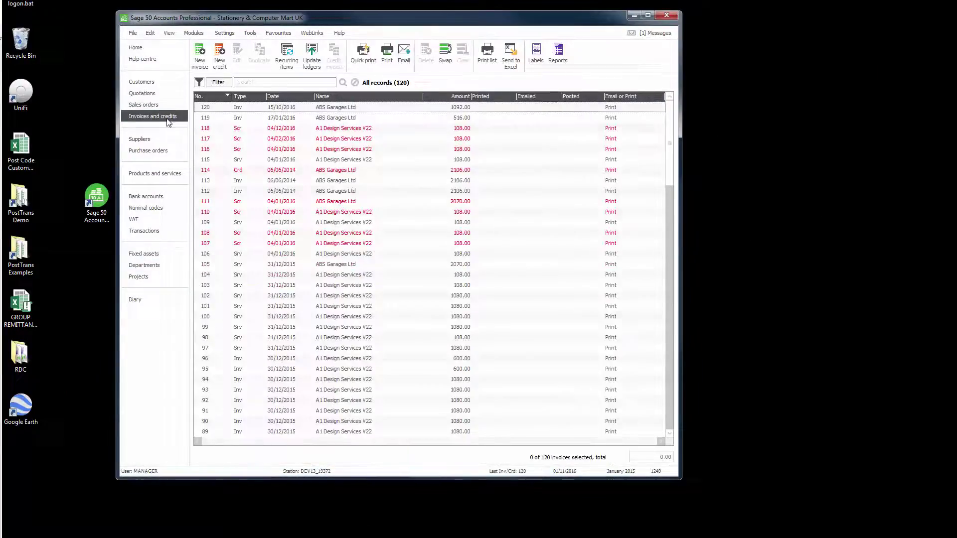
left_click(330, 108)
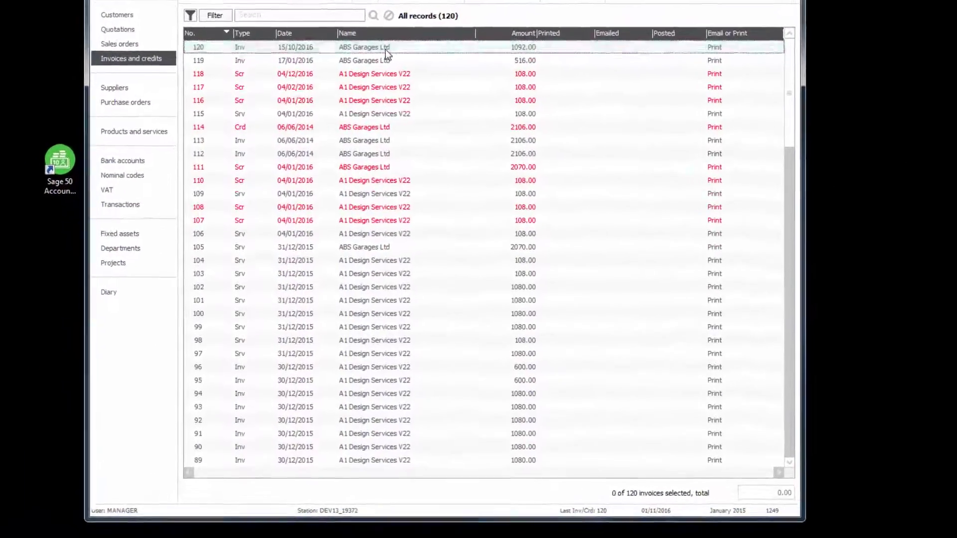
double_click(392, 38)
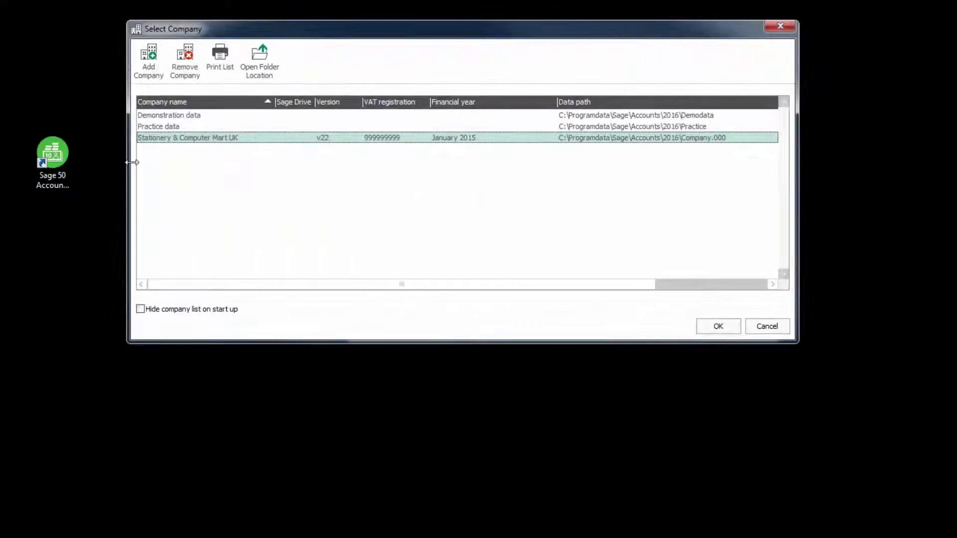
Step: Log on to Practice data, sort transactions by number descending and select purchase 1235
double_click(173, 127)
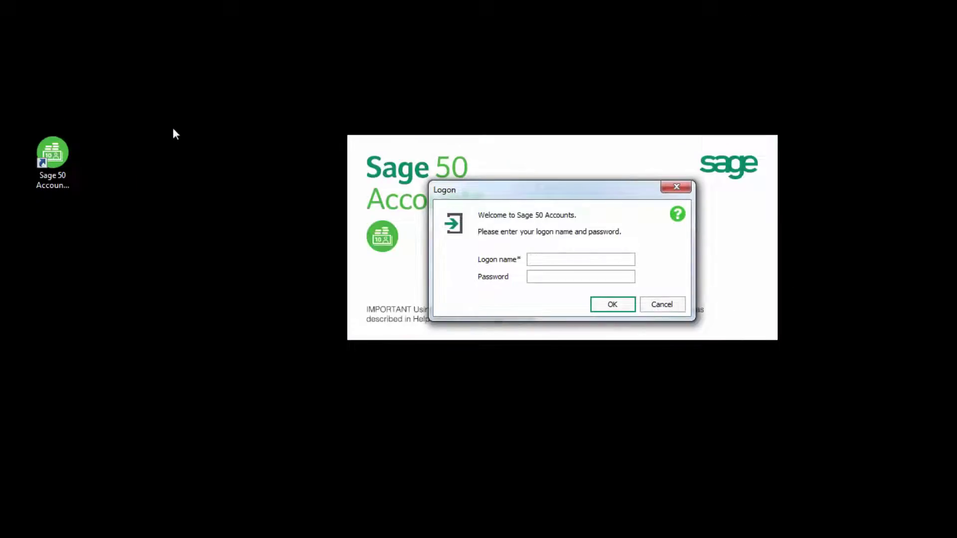
type("manager")
key("Tab")
key("Return")
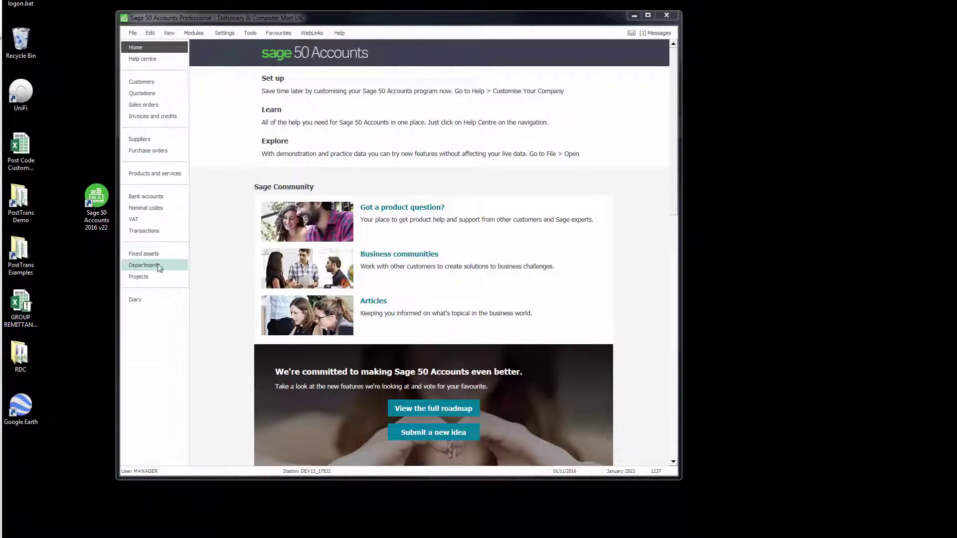
left_click(162, 234)
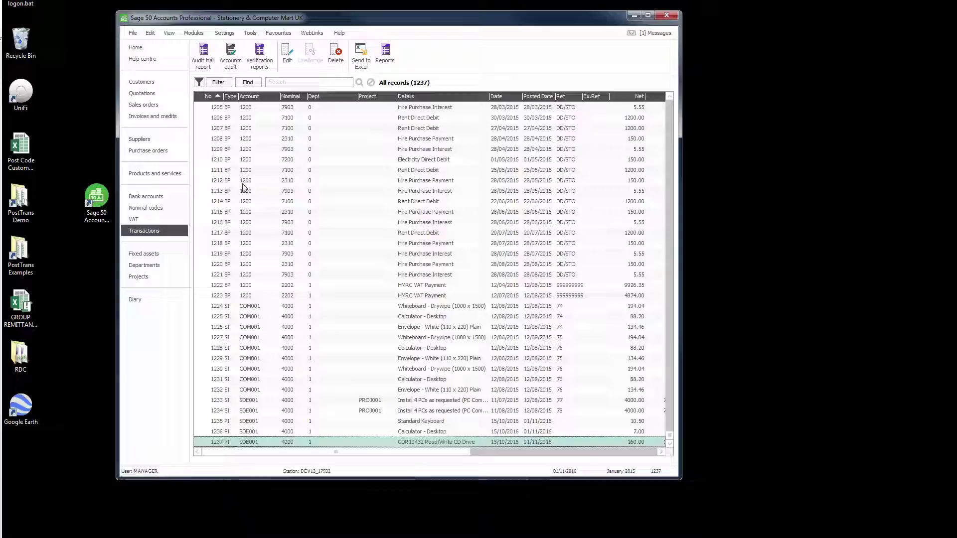
left_click(221, 100)
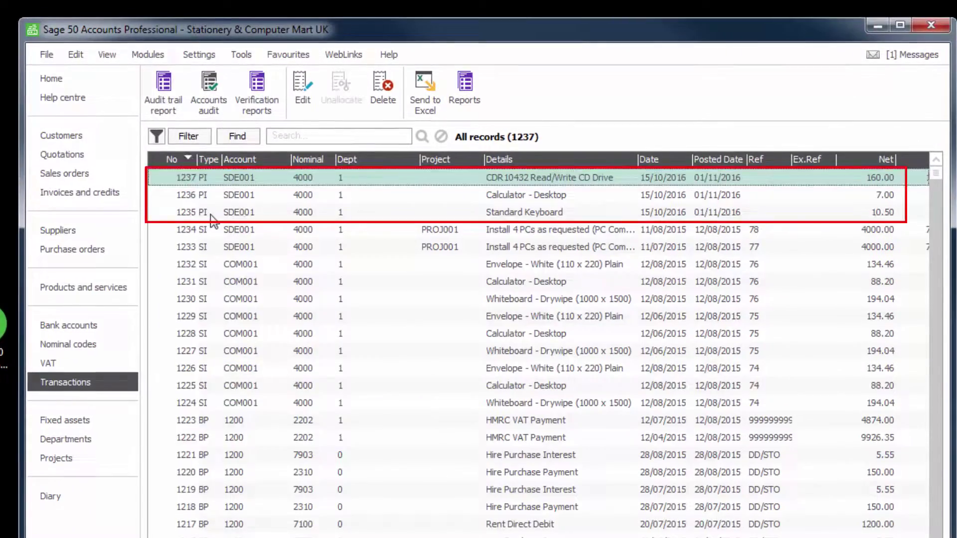
left_click(252, 212)
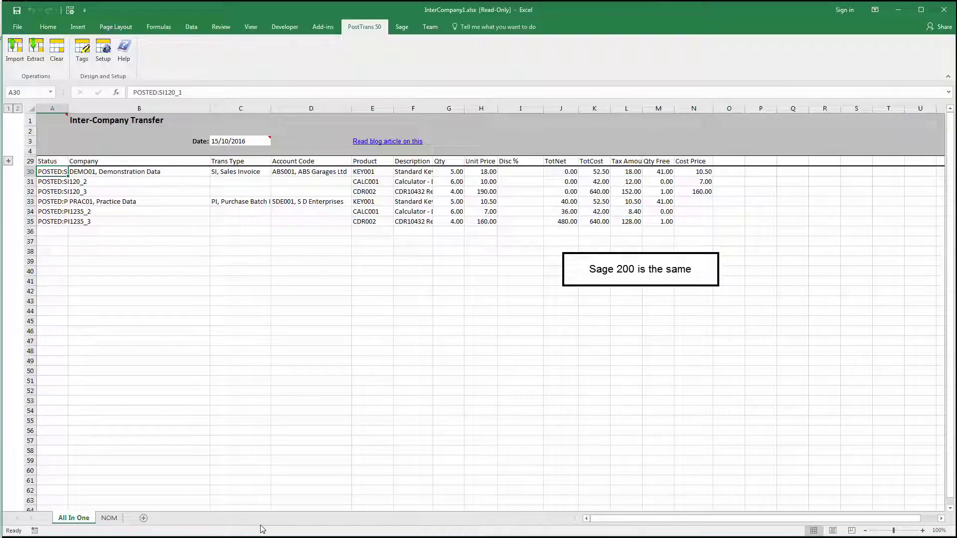
Step: Change the PostTrans setup company to DEMO01 Demonstration Data and save it with the sheet
left_click(98, 173)
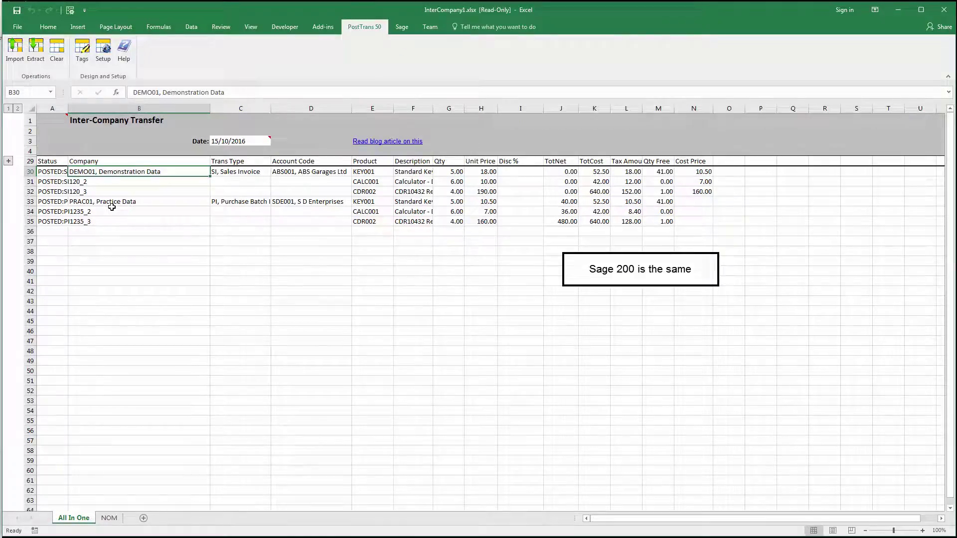
left_click(106, 54)
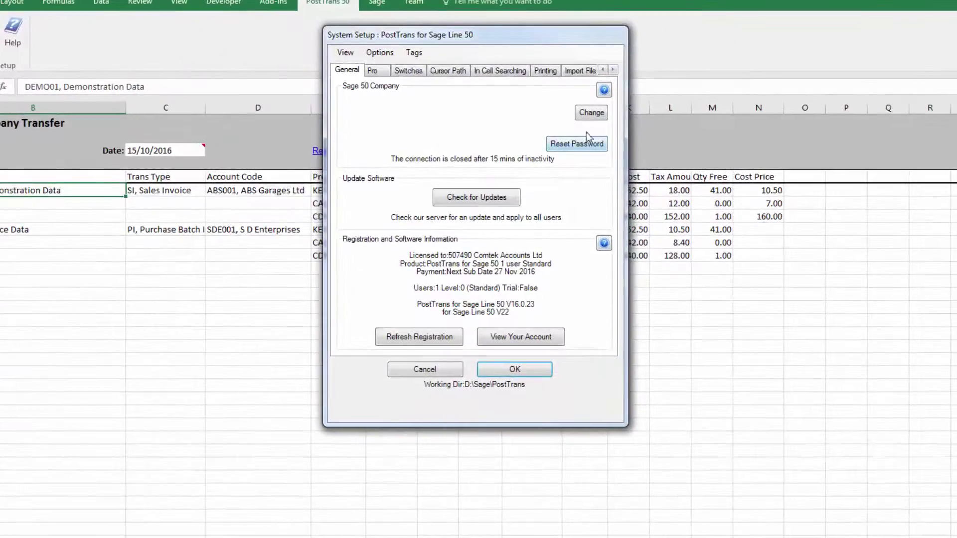
left_click(591, 113)
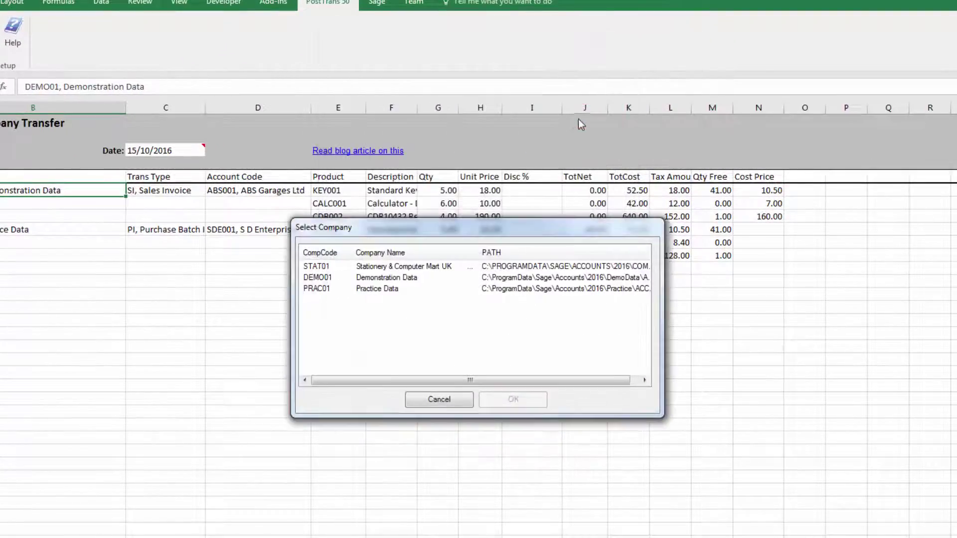
left_click(335, 280)
double_click(328, 278)
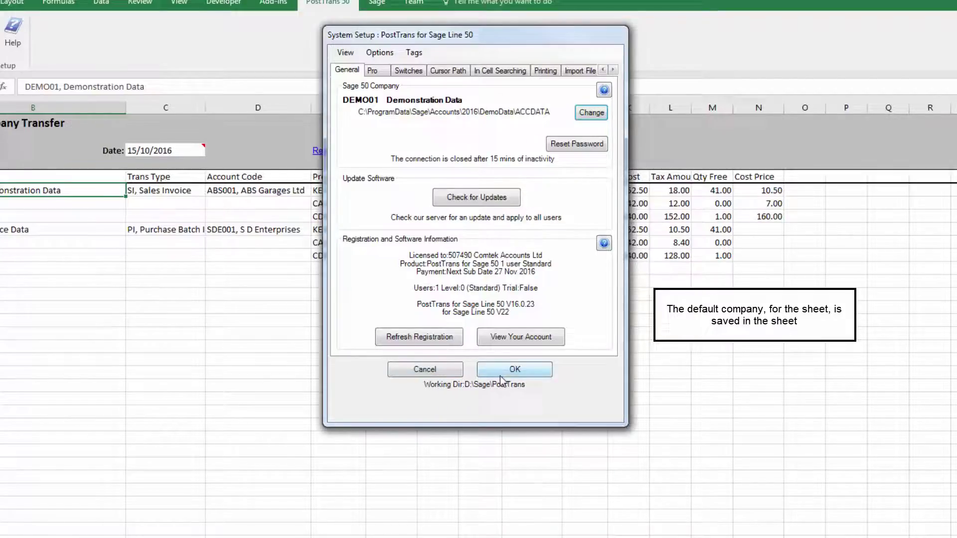
left_click(515, 369)
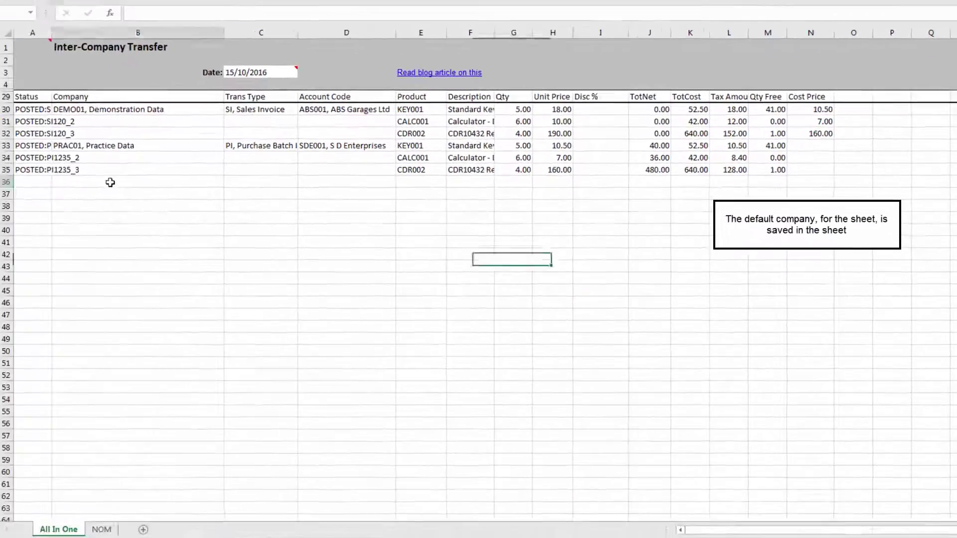
left_click(16, 273)
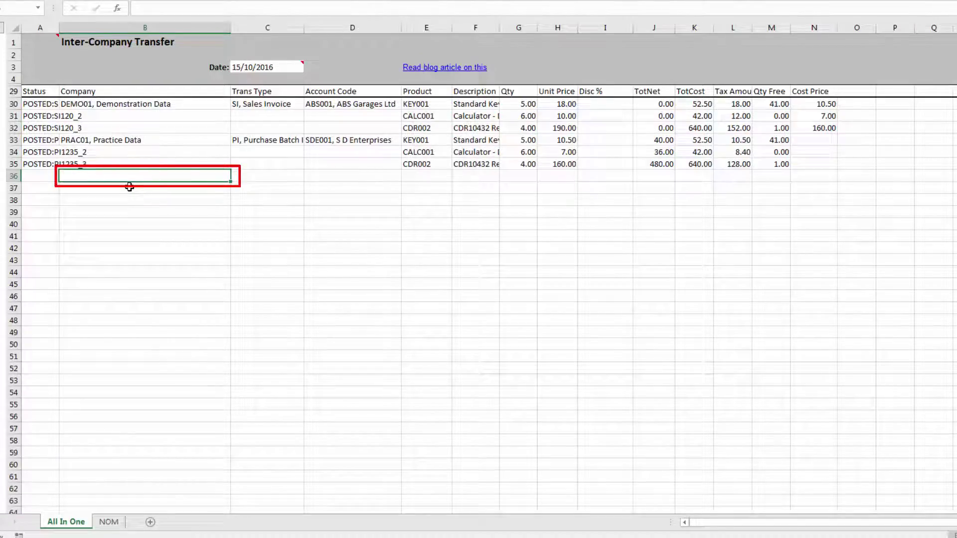
Step: Pick STAT01 Stationery & Computer Mart UK in B36 and SO, Sales Order in C36
key("Tab")
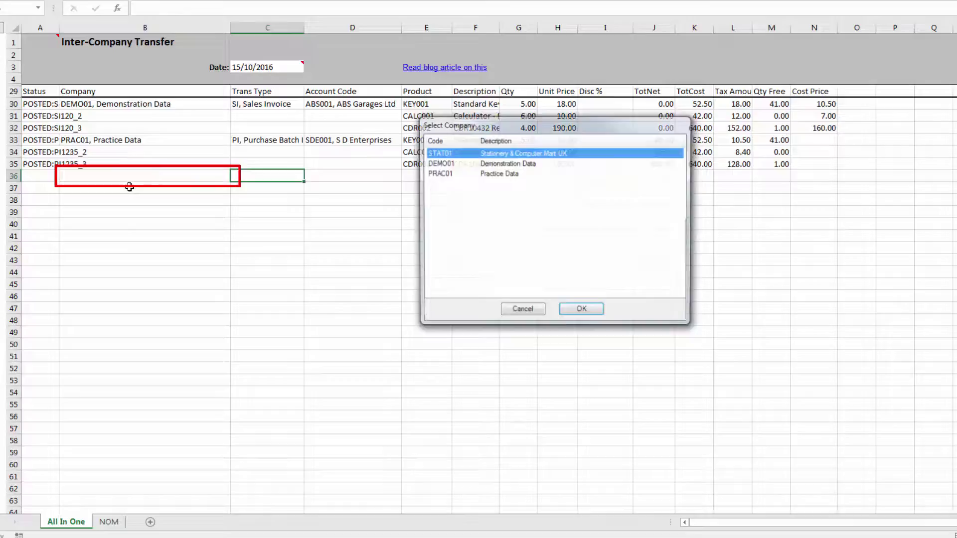
key("Down")
key("Down")
key("Up")
key("Up")
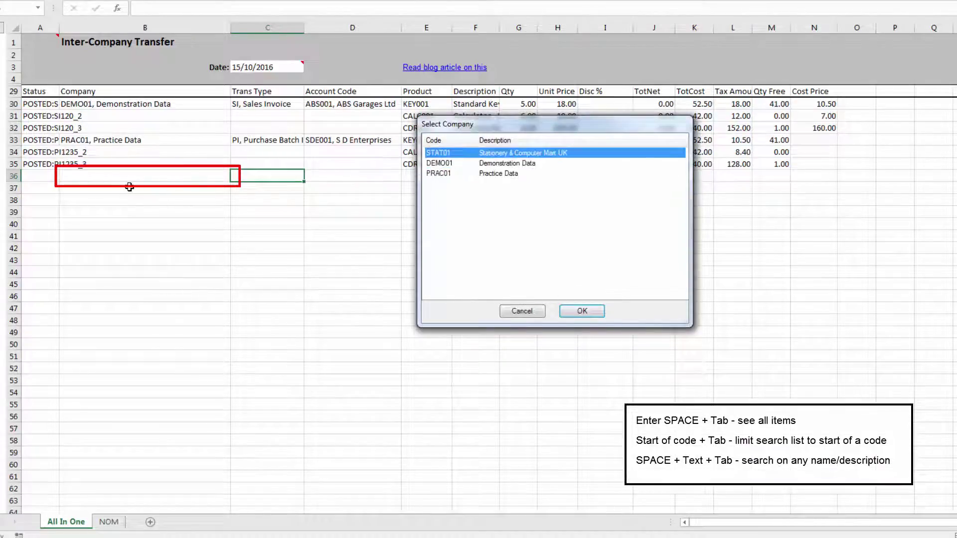
key("Return")
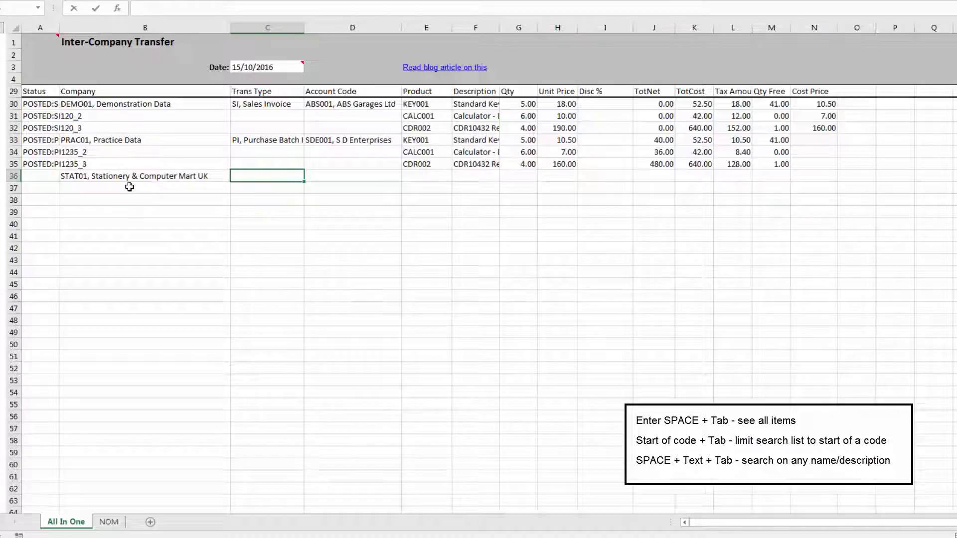
key("Tab")
key("Down")
key("Down")
key("Down")
key("Up")
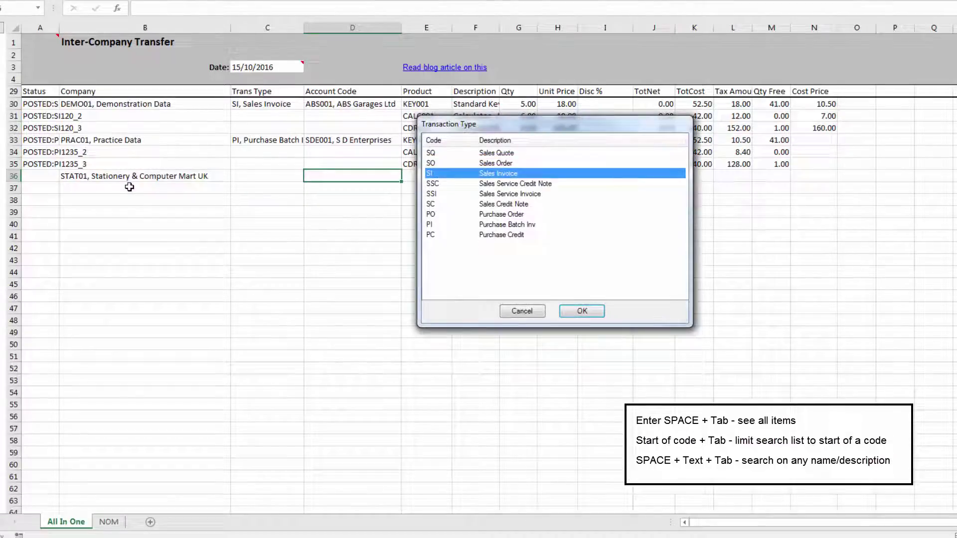
key("Up")
key("Return")
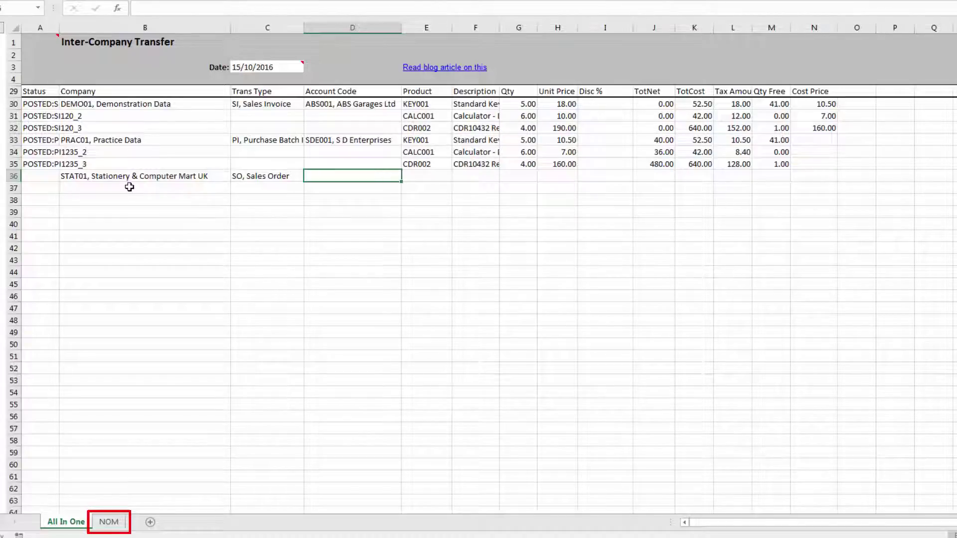
Step: On the NOM sheet, clear the old Status values in A30:A32
left_click(108, 522)
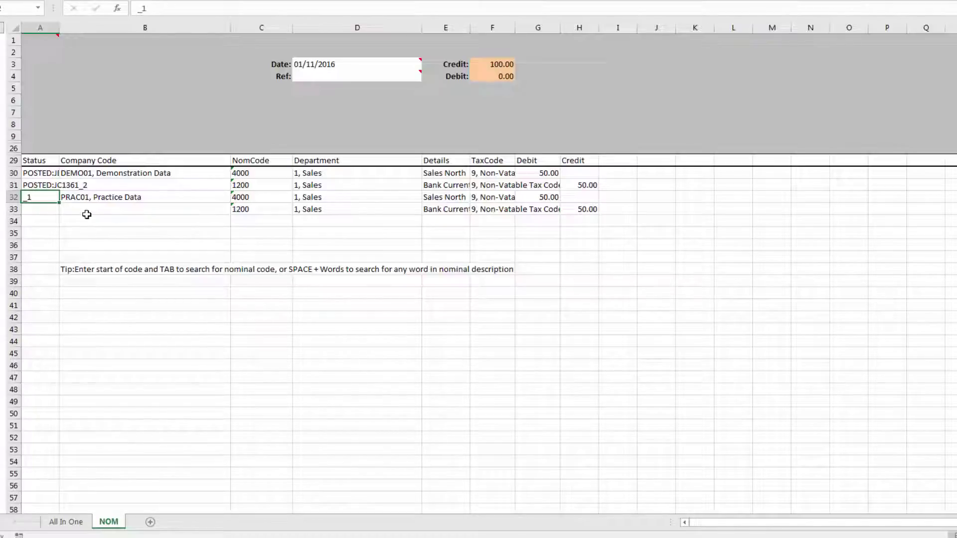
left_click_drag(40, 172, 37, 194)
key("Delete")
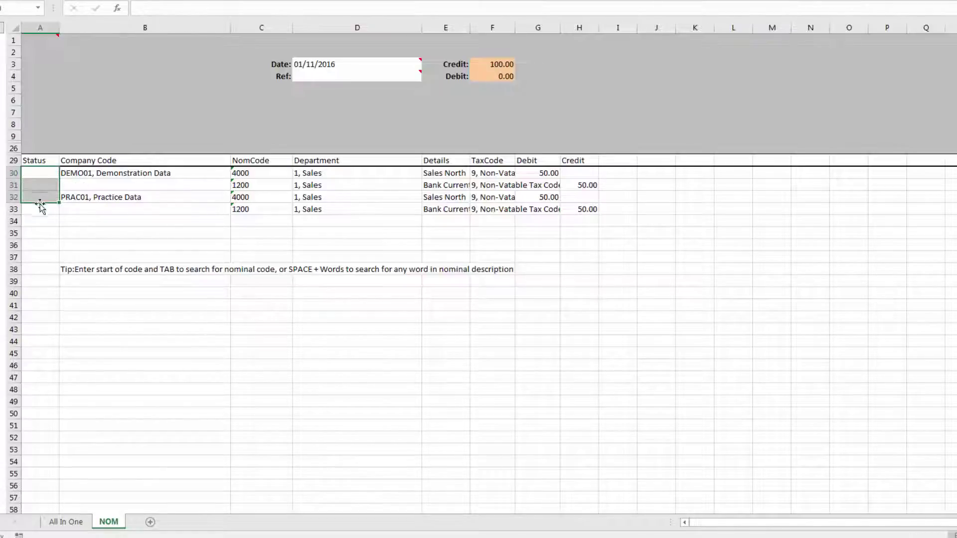
Step: Review the DEMO01 and PRAC01 journal lines in C30:H33, debiting 4000 and crediting 1200
left_click(93, 196)
left_click(101, 174)
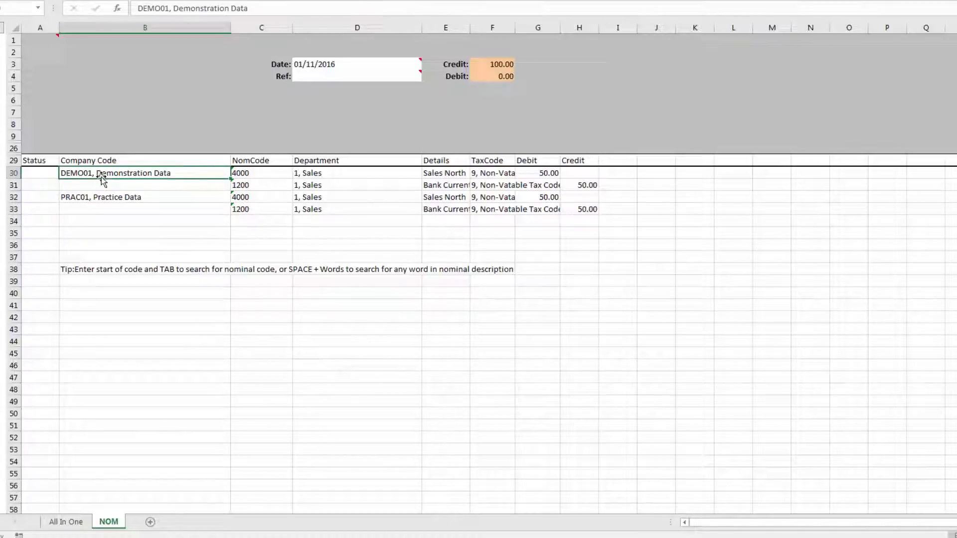
left_click(247, 176)
left_click_drag(269, 181, 584, 184)
left_click_drag(237, 200, 597, 214)
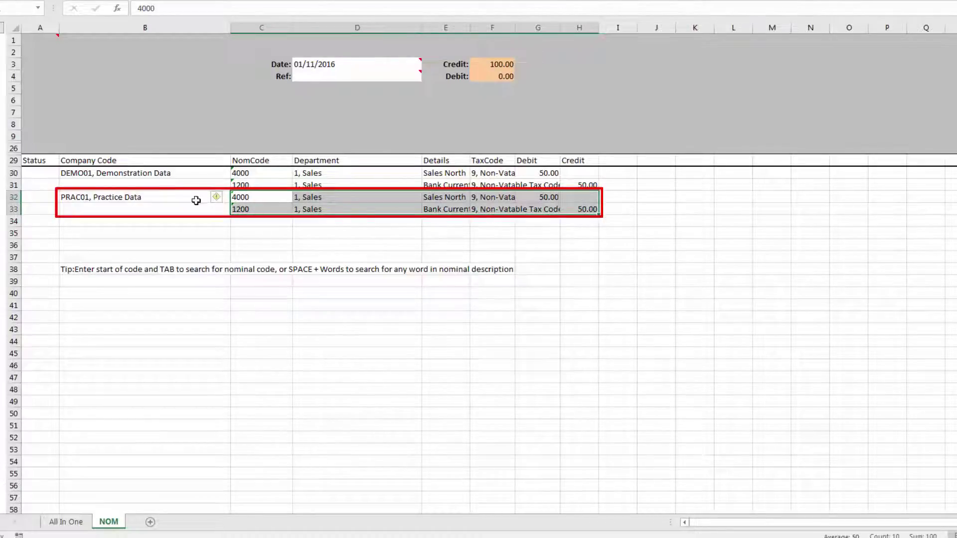
left_click(161, 222)
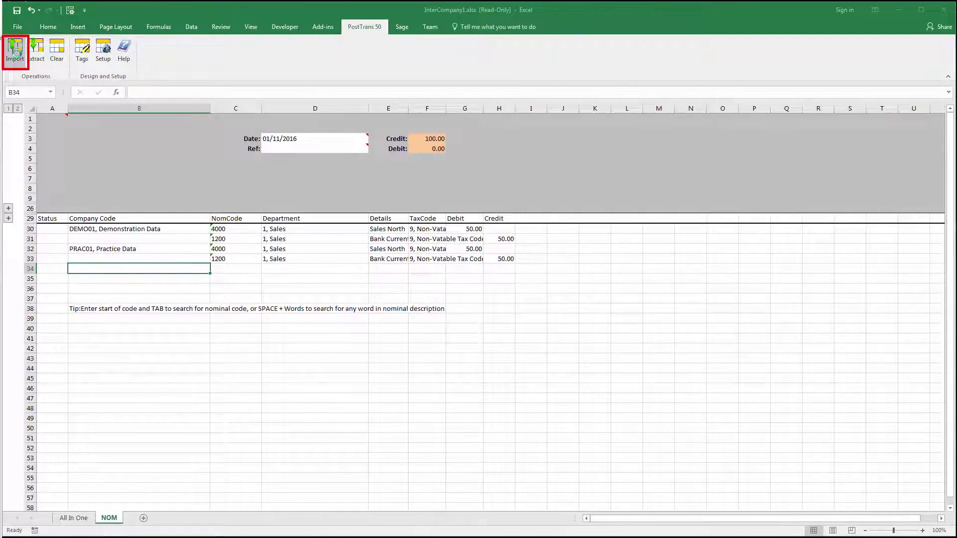
Step: Import the NOM sheet and post the DEMO01 journal, then the PRAC01 journal
left_click(16, 49)
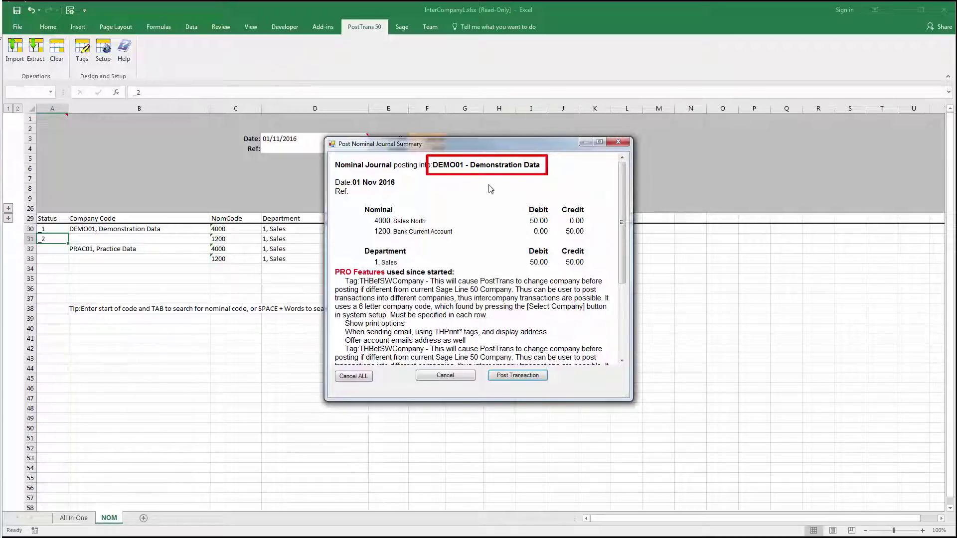
left_click(517, 375)
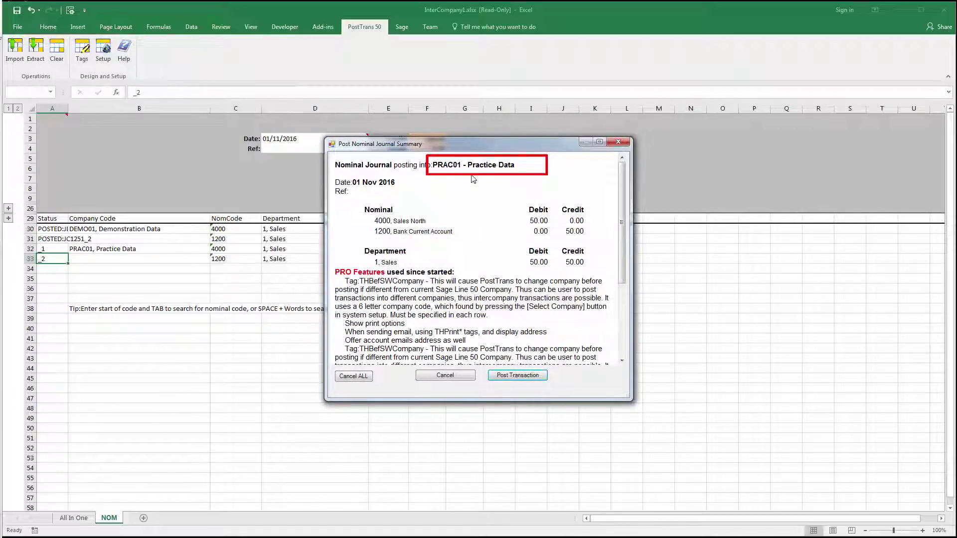
left_click(517, 378)
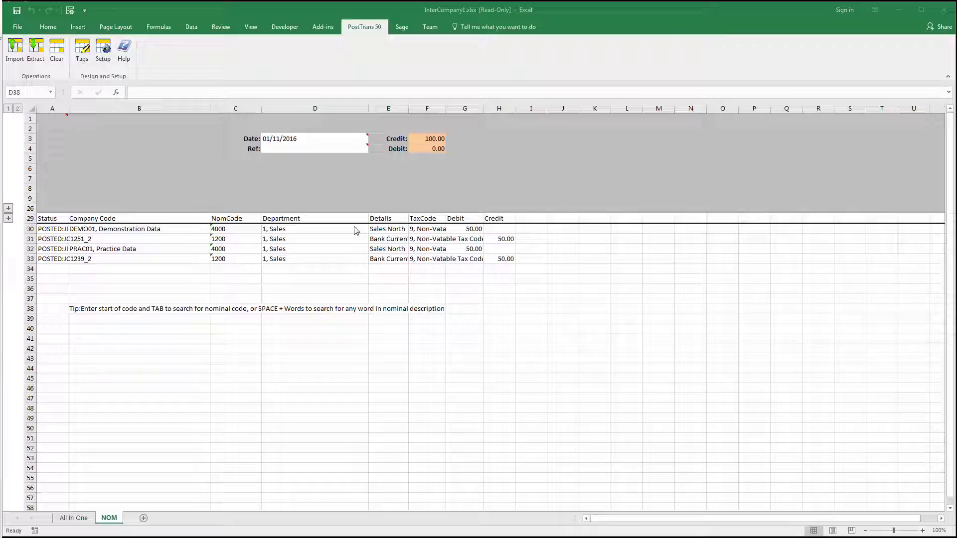
Step: Open the 'Transaction - Inter Company in 2 sheets PRO' example from PostTrans help and maximise InterCompany2.xlsx
left_click(124, 51)
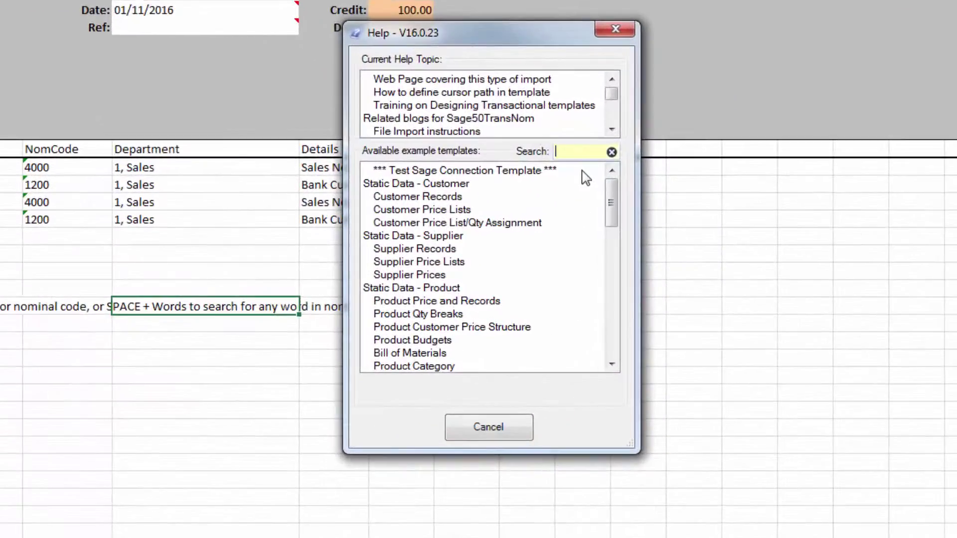
type("int")
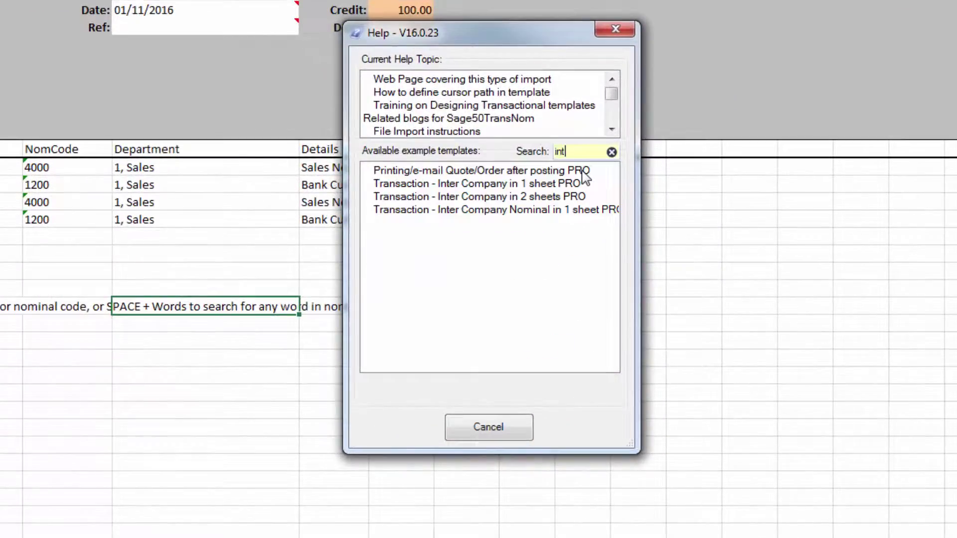
left_click(516, 200)
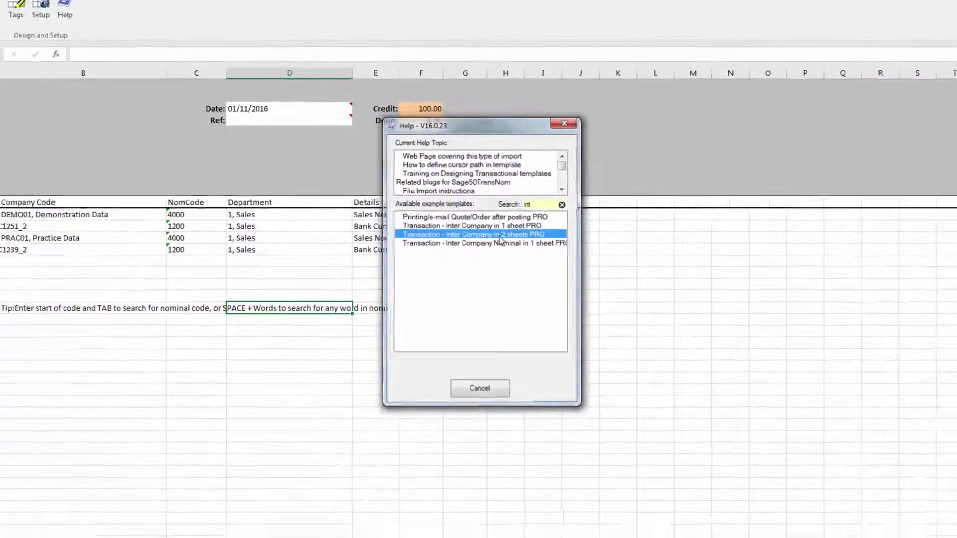
double_click(512, 211)
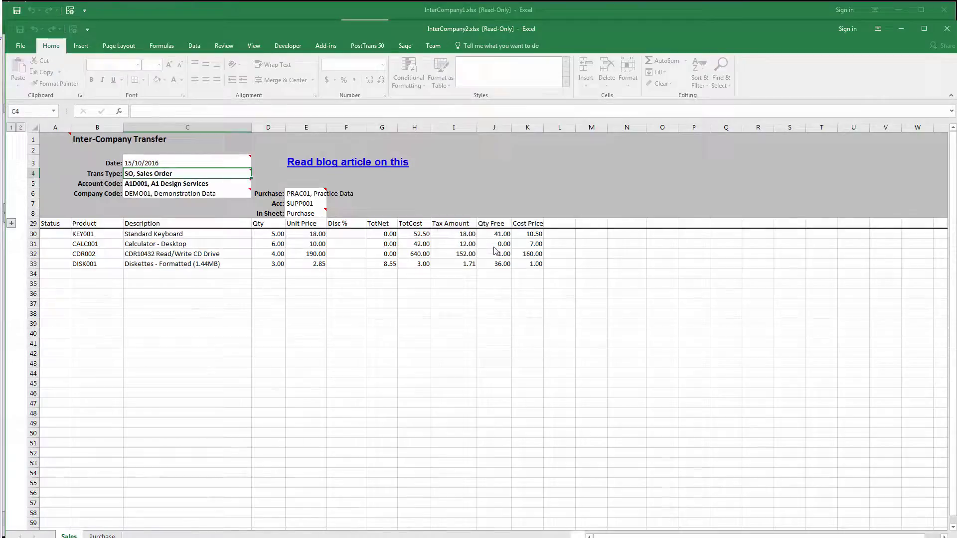
double_click(558, 32)
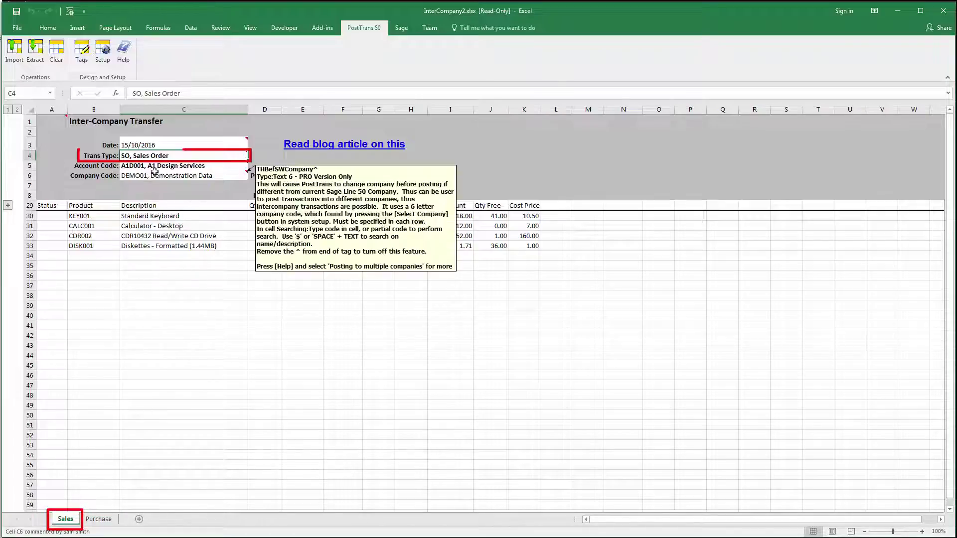
left_click(89, 521)
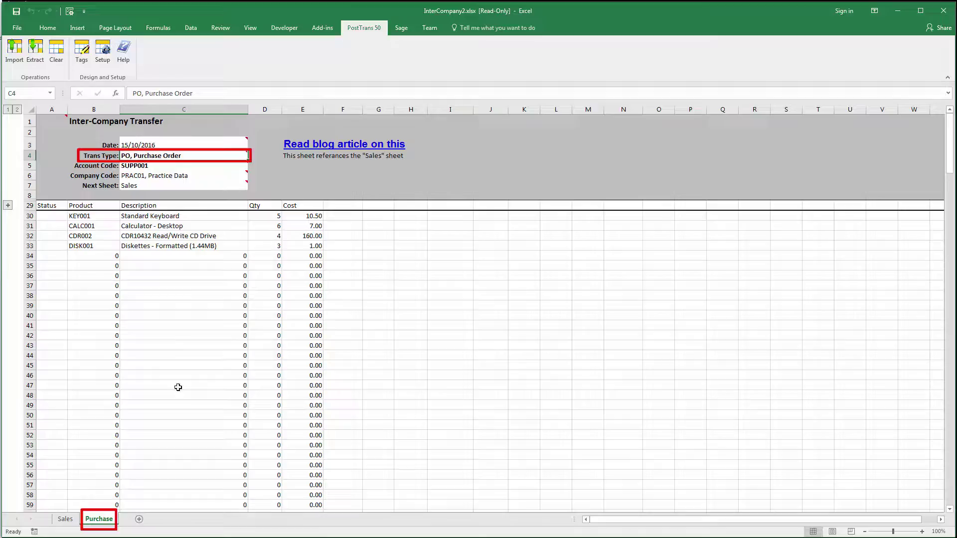
mouse_move(173, 167)
left_click(66, 521)
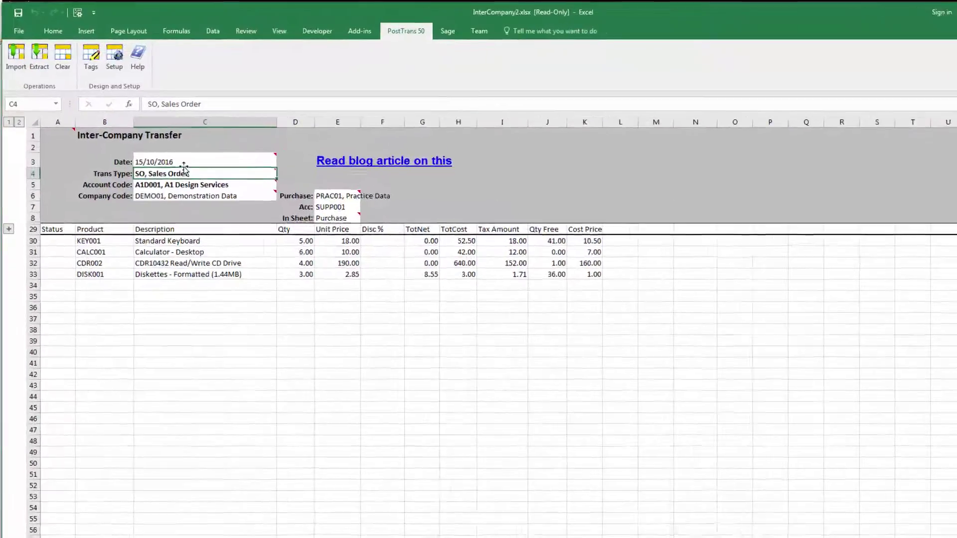
left_click(184, 163)
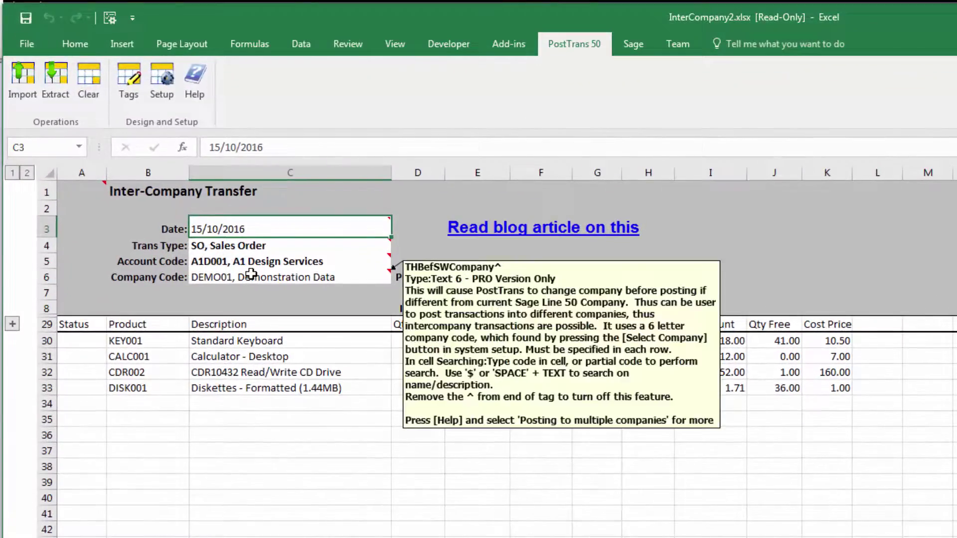
left_click(257, 246)
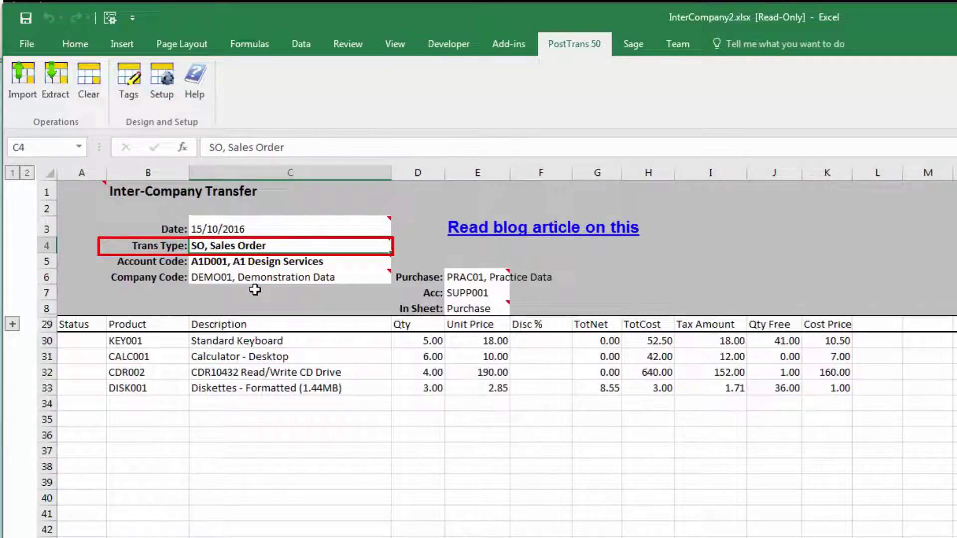
left_click(259, 262)
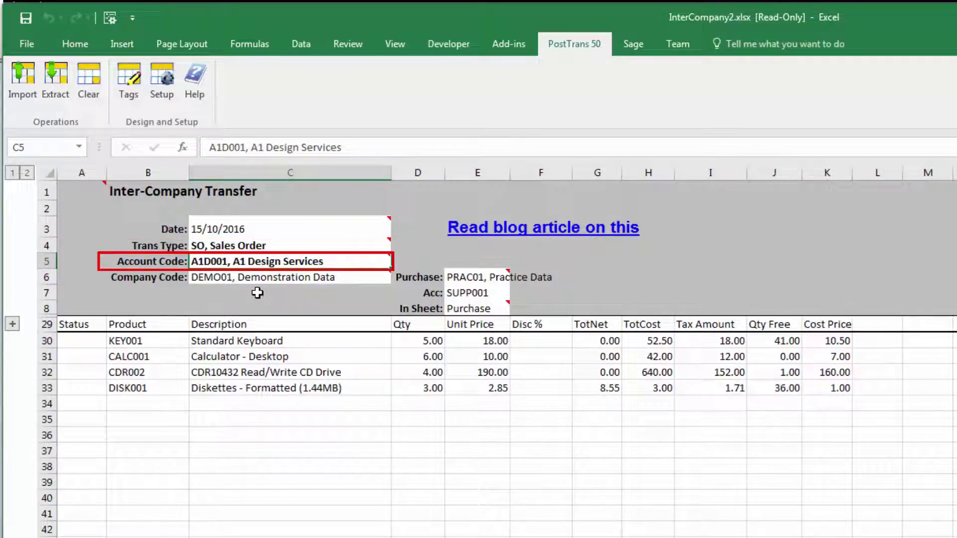
key("Down")
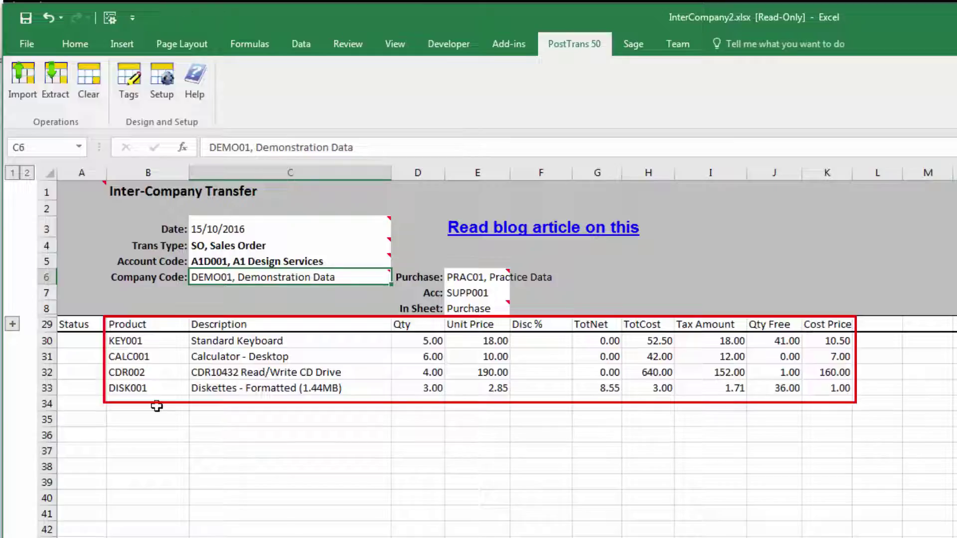
Step: Add KEY001 Standard Keyboard with quantity 2 as a new line in row 34
left_click(174, 407)
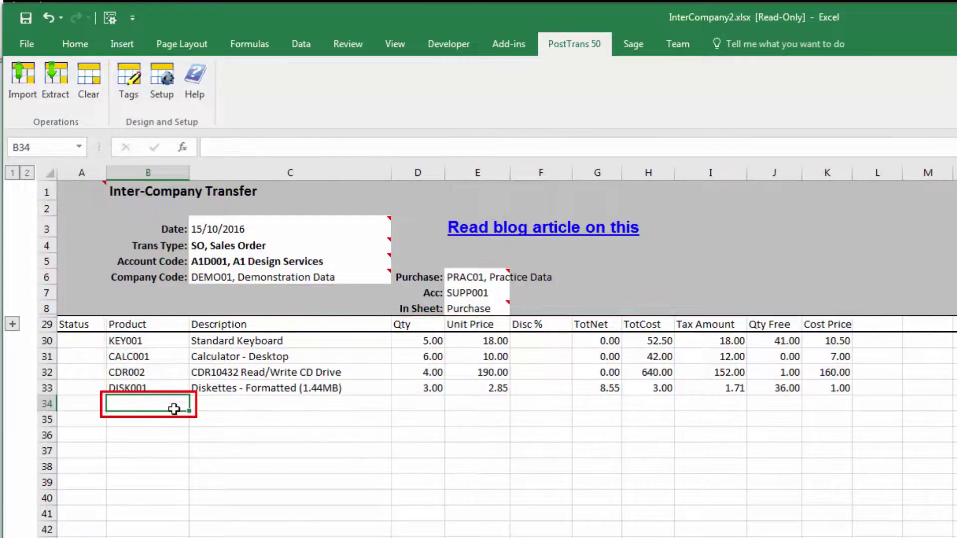
type("k")
key("Tab")
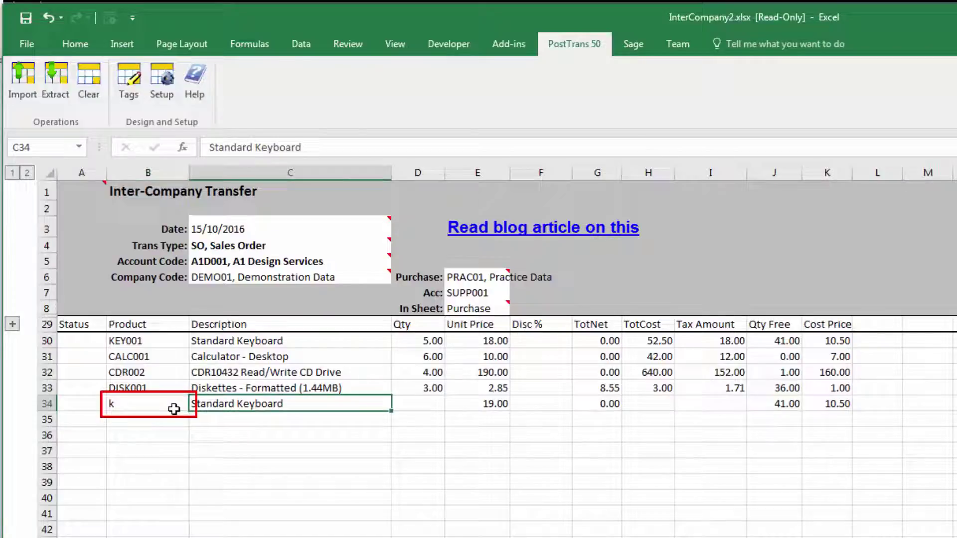
key("Tab")
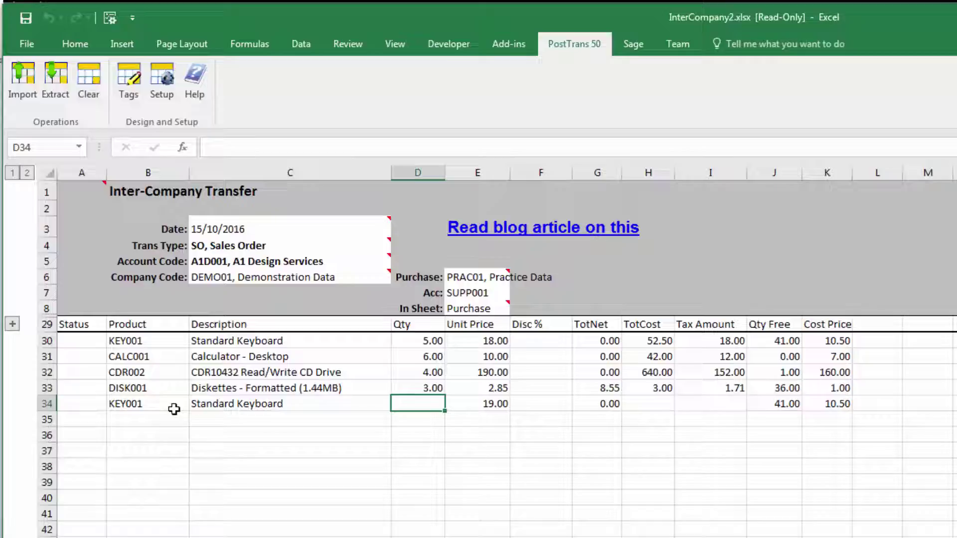
type("2")
key("Tab")
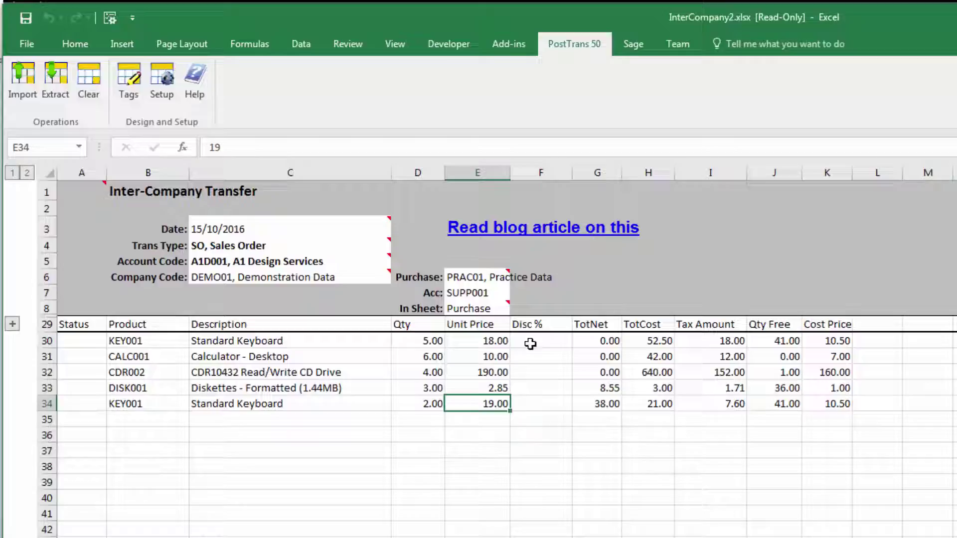
mouse_move(499, 309)
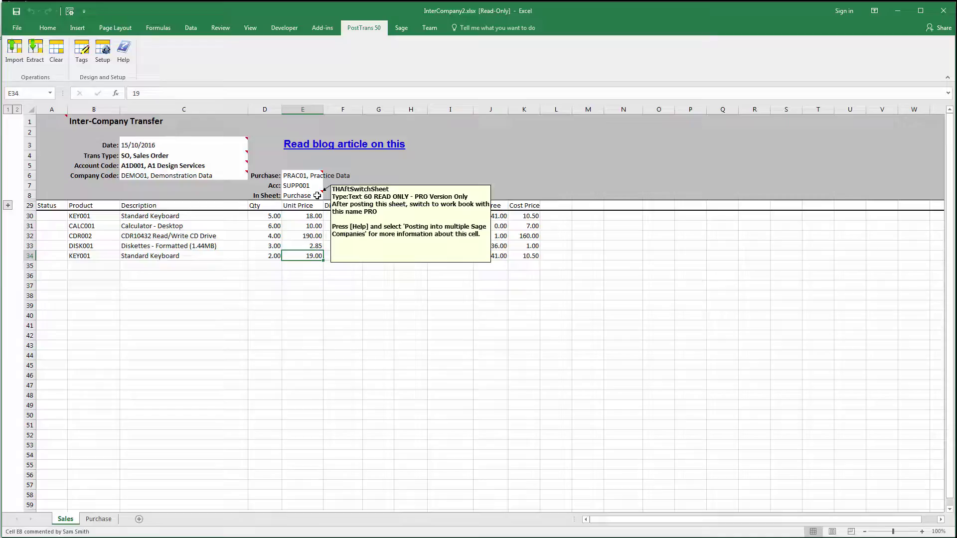
Step: On the Purchase sheet, check that the Account Code (C5) and Company Code (C6) cells reference Sales
left_click(99, 519)
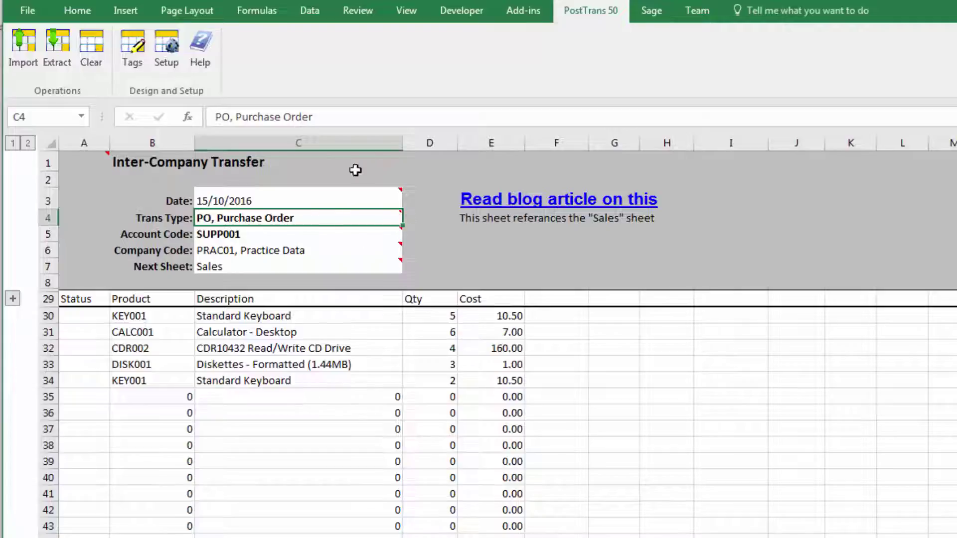
mouse_move(323, 231)
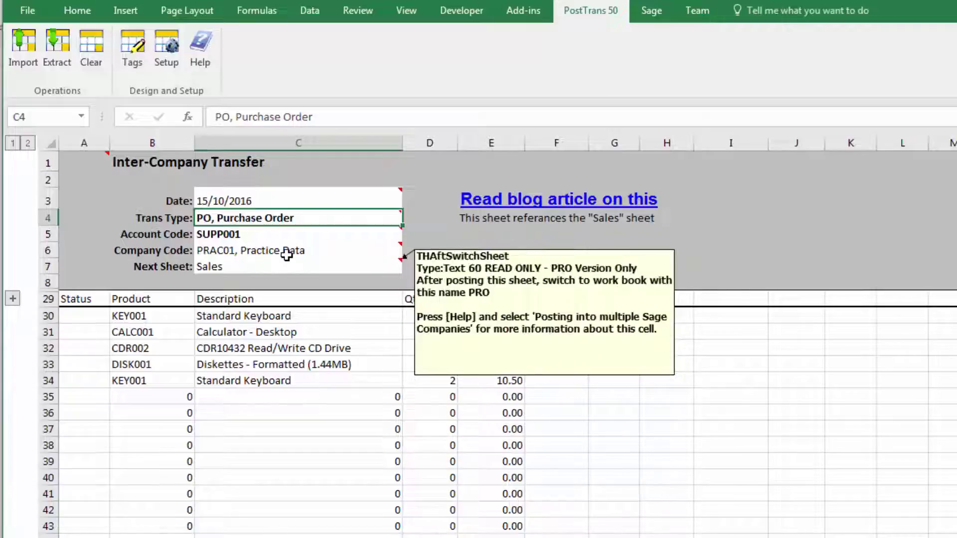
mouse_move(288, 252)
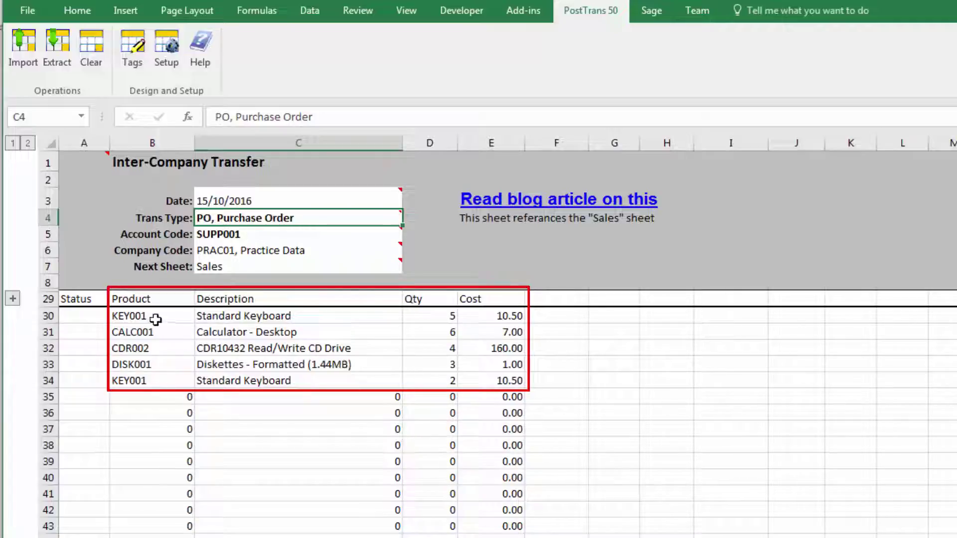
left_click(235, 236)
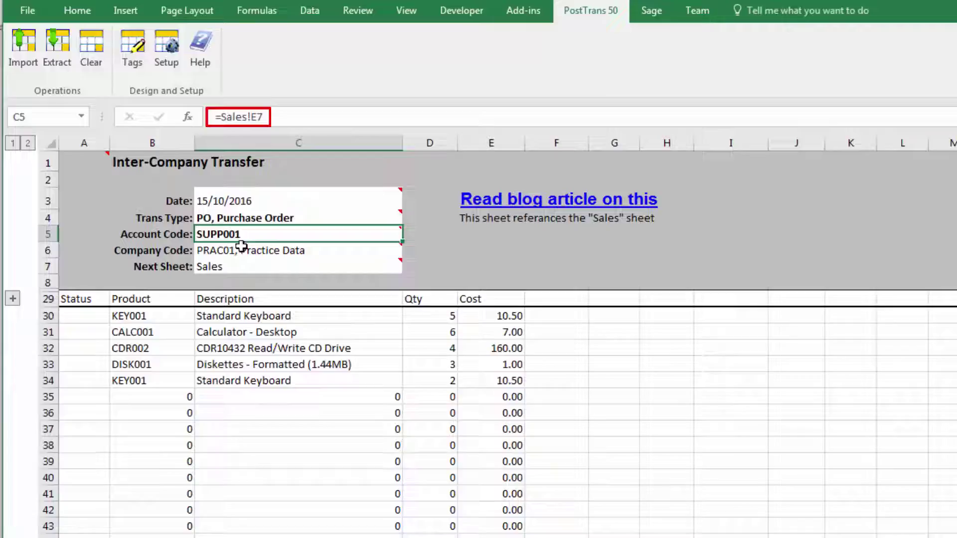
mouse_move(228, 270)
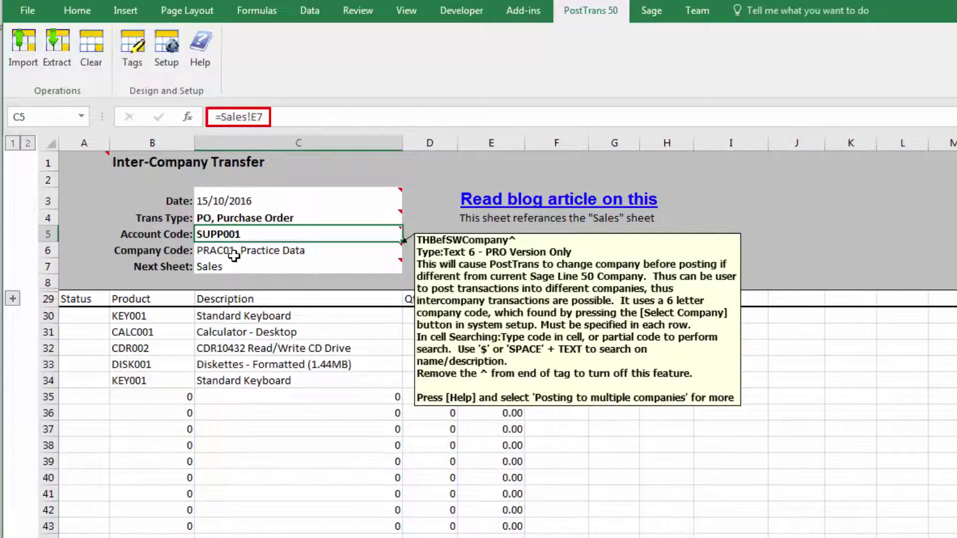
left_click(235, 254)
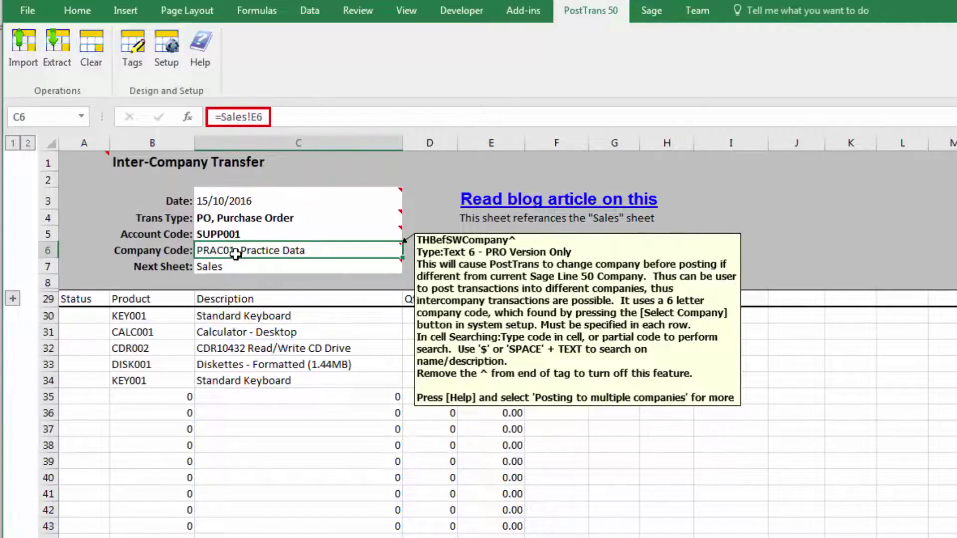
Step: Inspect the product code, Cost and Qty formulas in rows 31 and 33 that pull from Sales
left_click(142, 317)
left_click(135, 363)
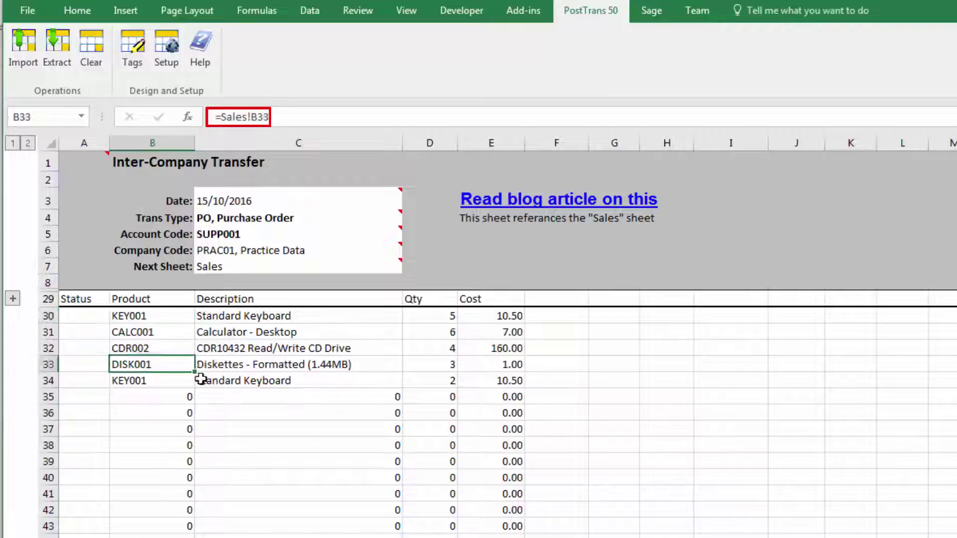
left_click(495, 326)
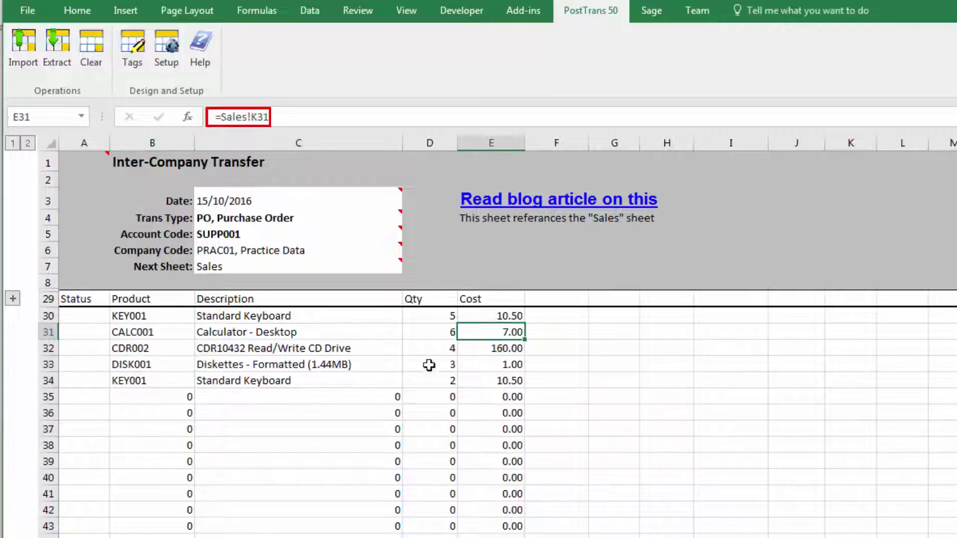
left_click(346, 328)
left_click(432, 329)
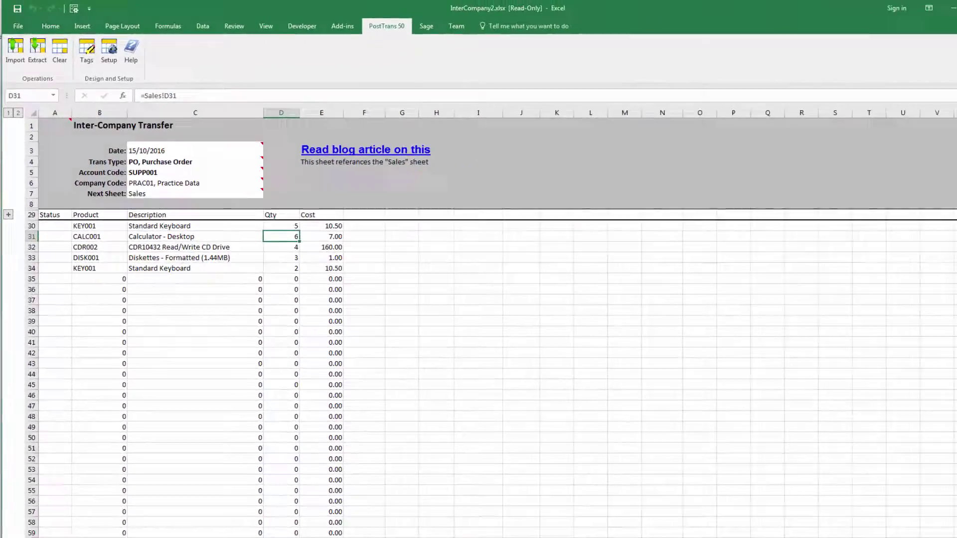
left_click(65, 520)
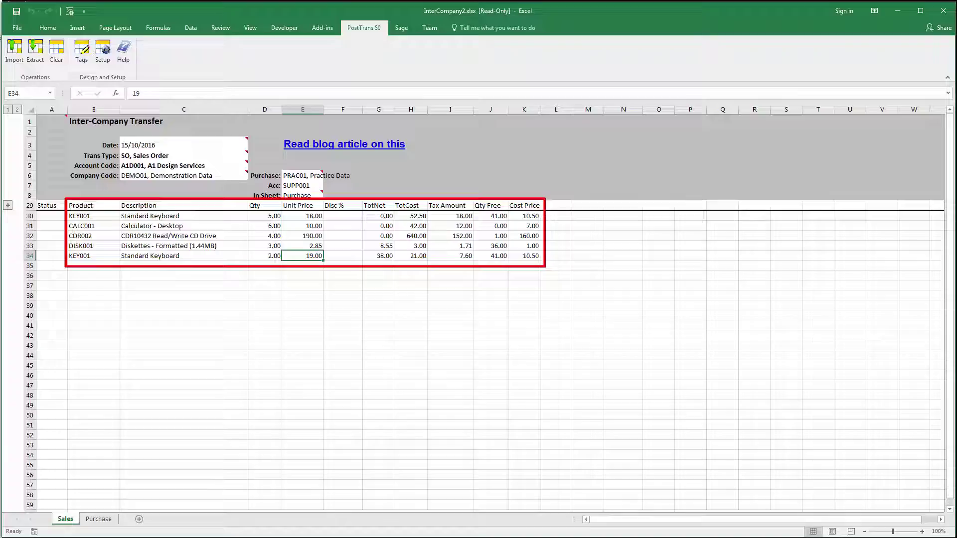
left_click(95, 521)
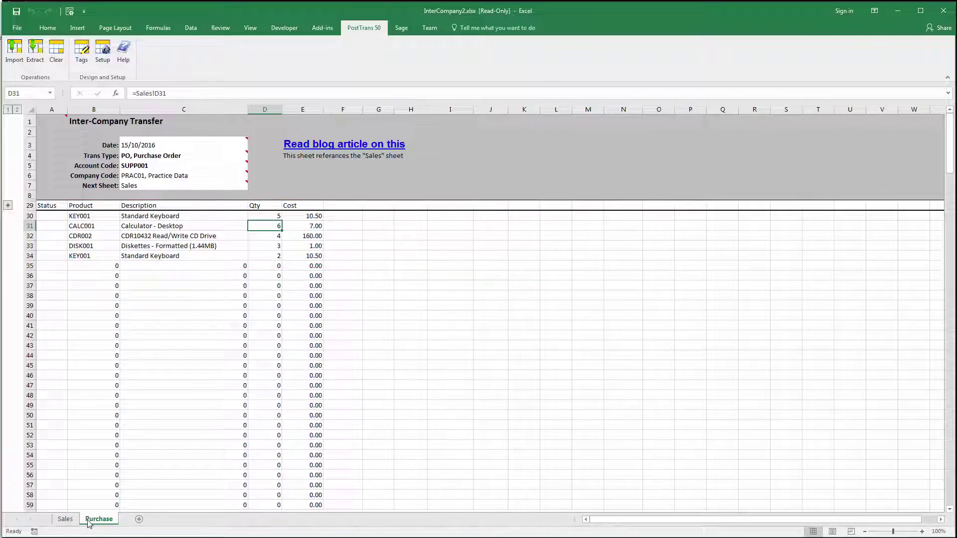
left_click(314, 217)
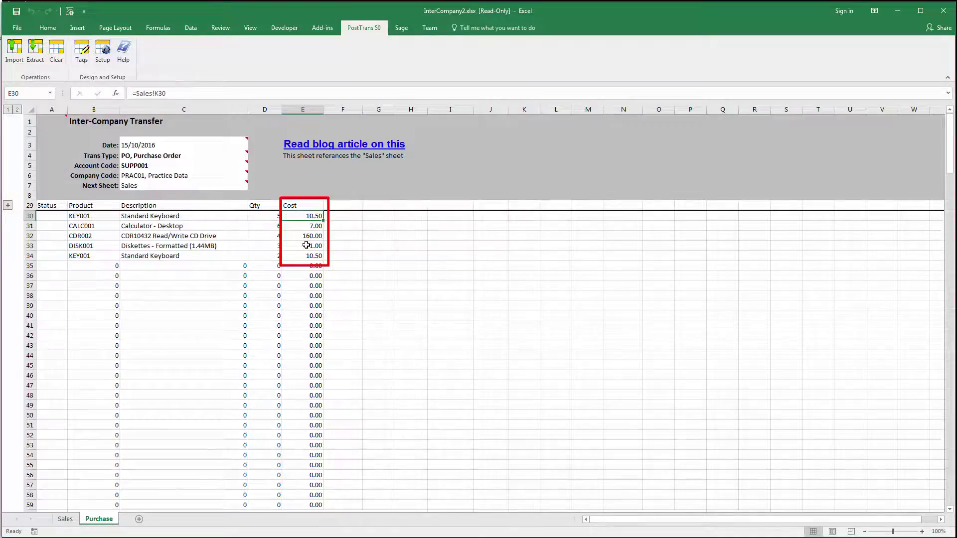
left_click(65, 519)
left_click(525, 216)
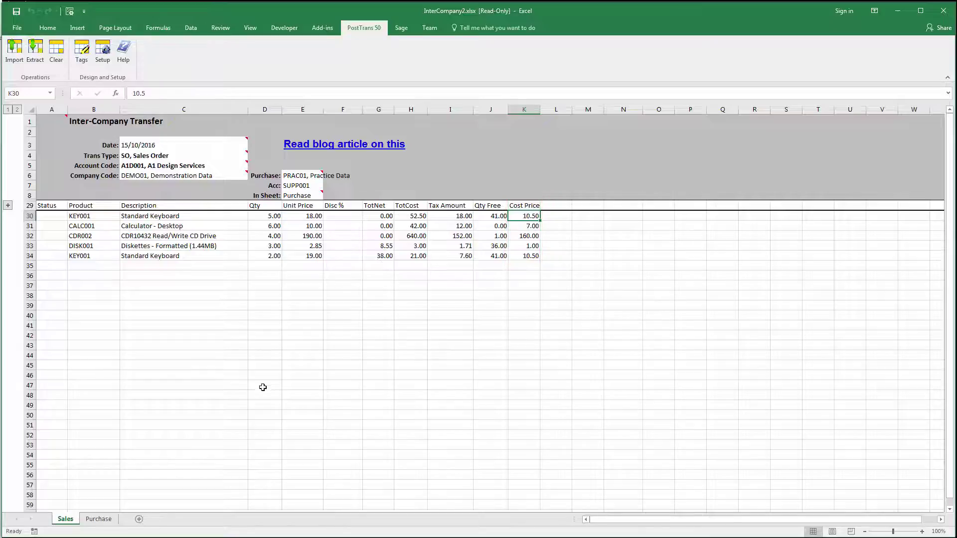
left_click(99, 521)
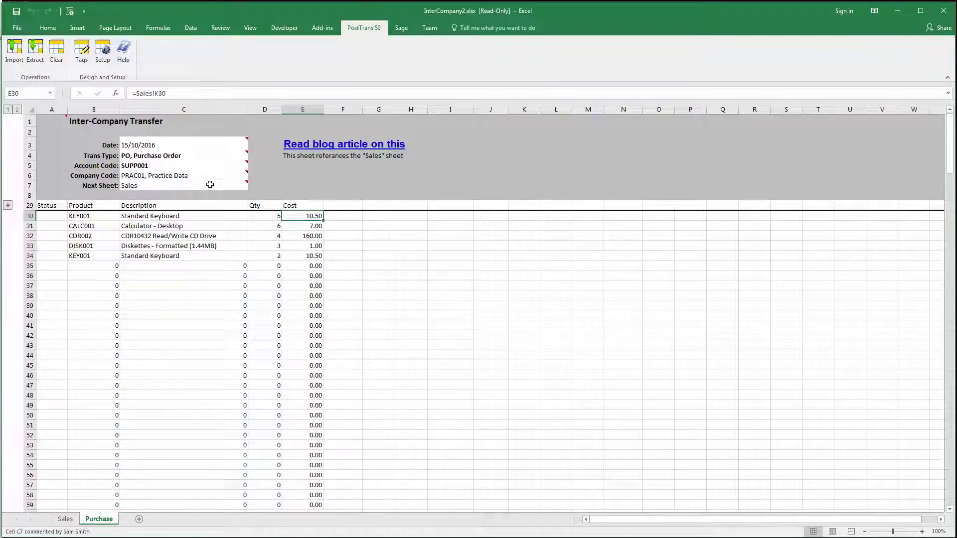
mouse_move(210, 185)
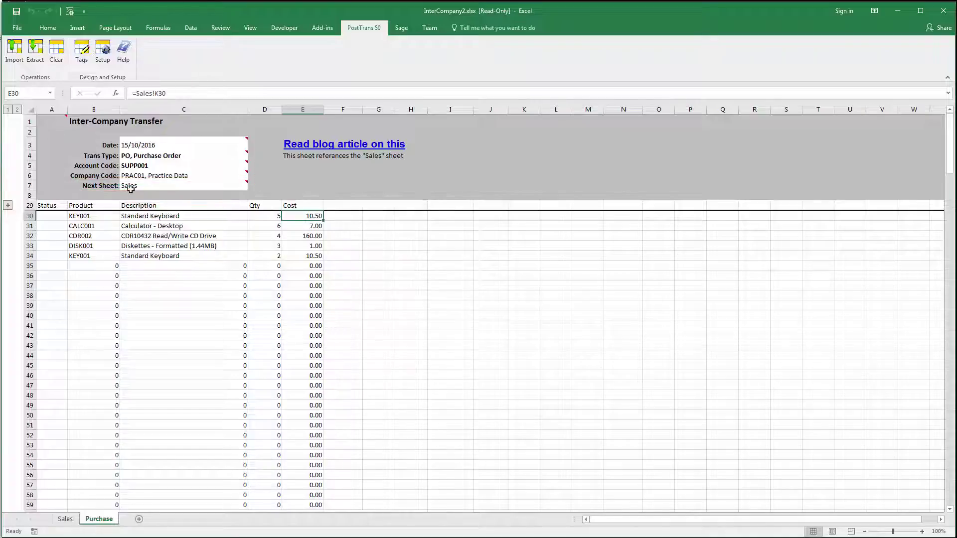
left_click(66, 519)
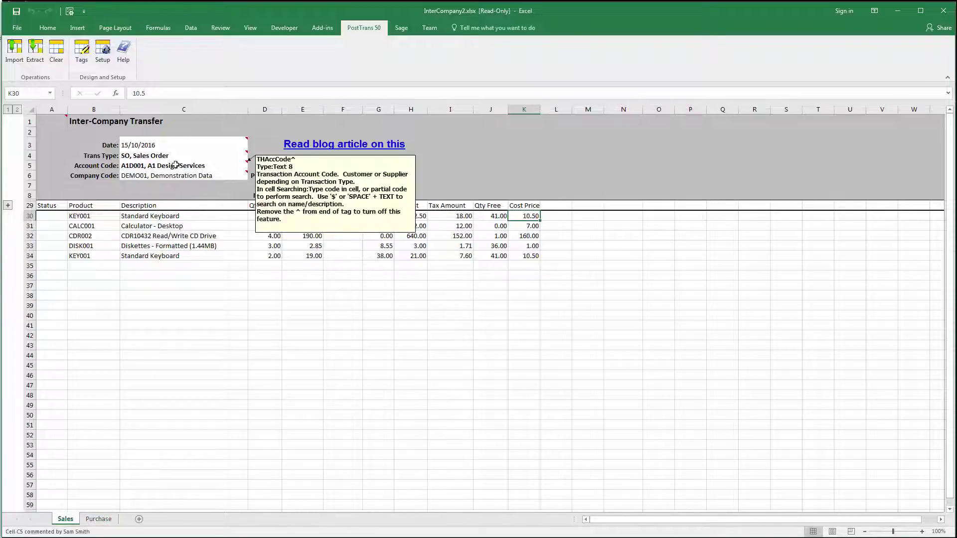
Step: Import the Sales sheet and post it into DEMO01 as sales order 67, skipping printing
left_click(13, 54)
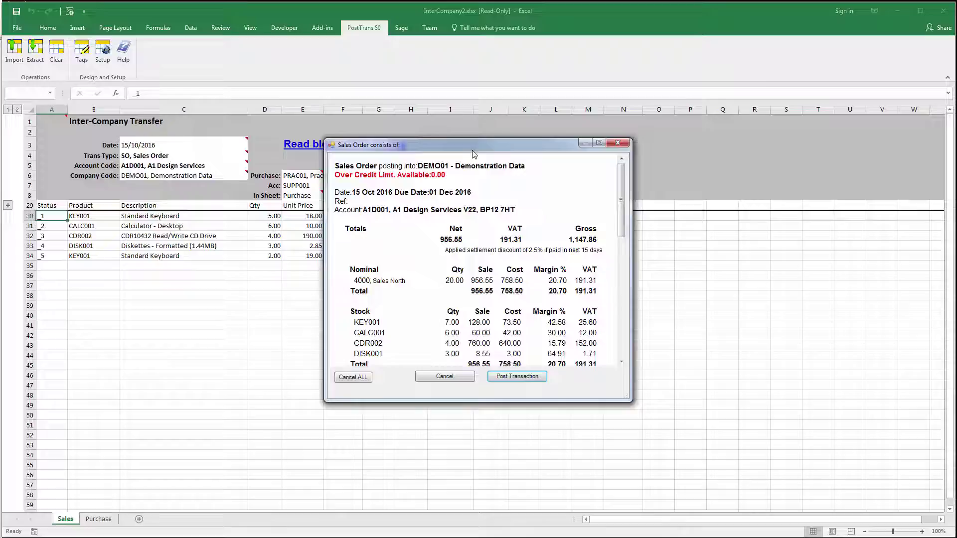
mouse_move(479, 147)
left_mouse_down()
mouse_move(650, 141)
mouse_move(626, 127)
left_mouse_up()
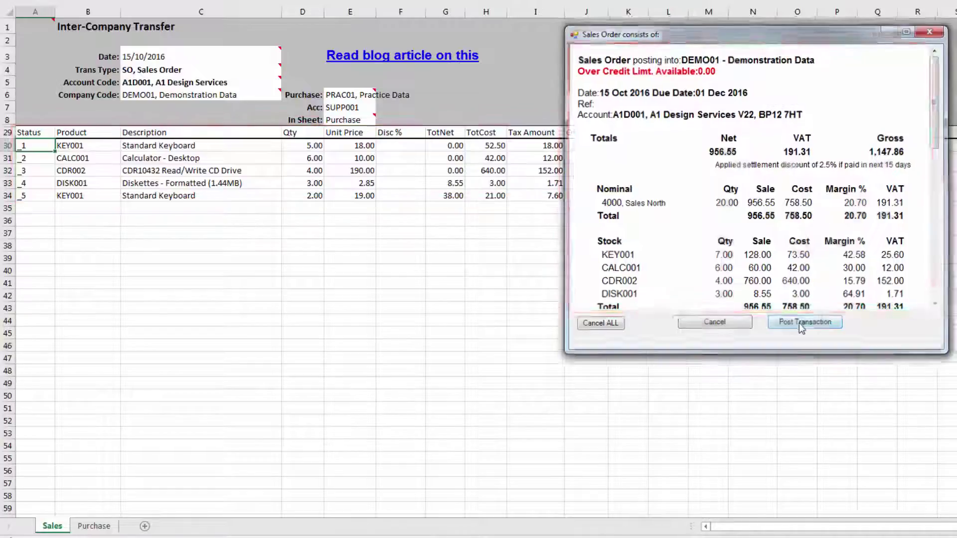
left_click(800, 324)
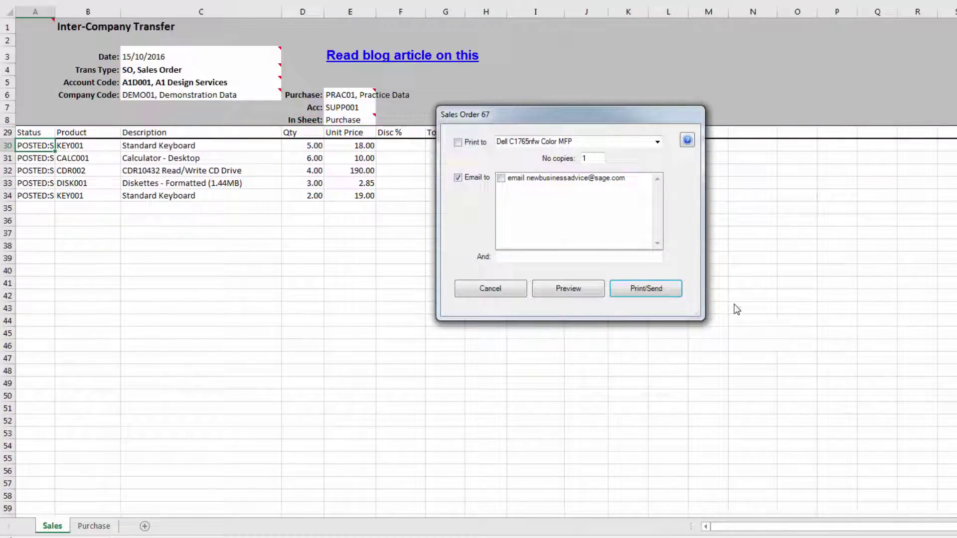
left_click(519, 293)
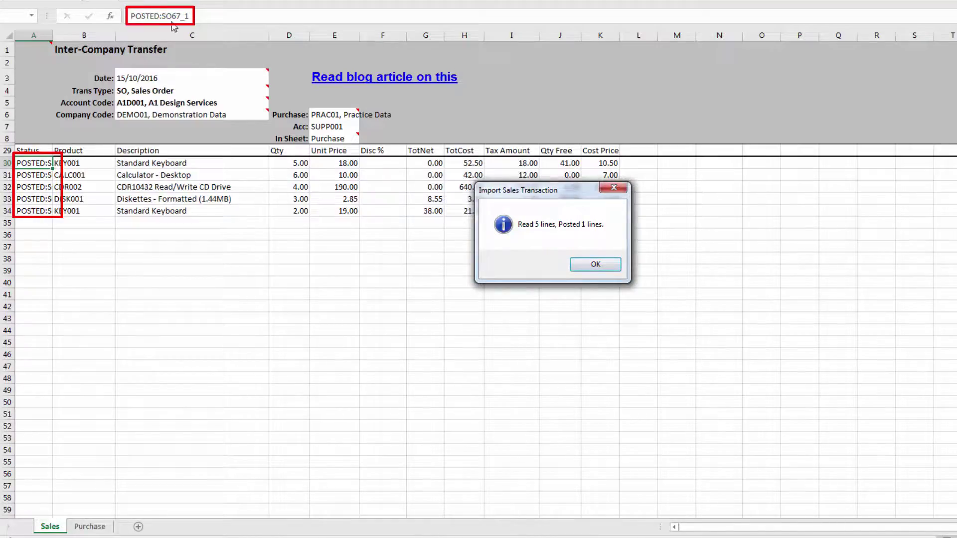
left_click(606, 269)
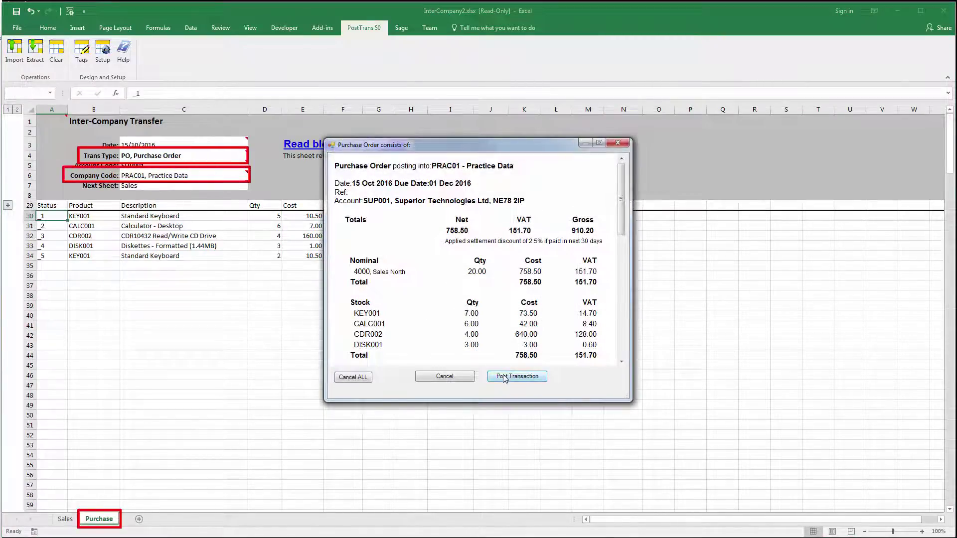
Step: Review the purchase order summary and post it into PRAC01 as purchase order 44, skipping printing
left_click_drag(501, 145, 502, 109)
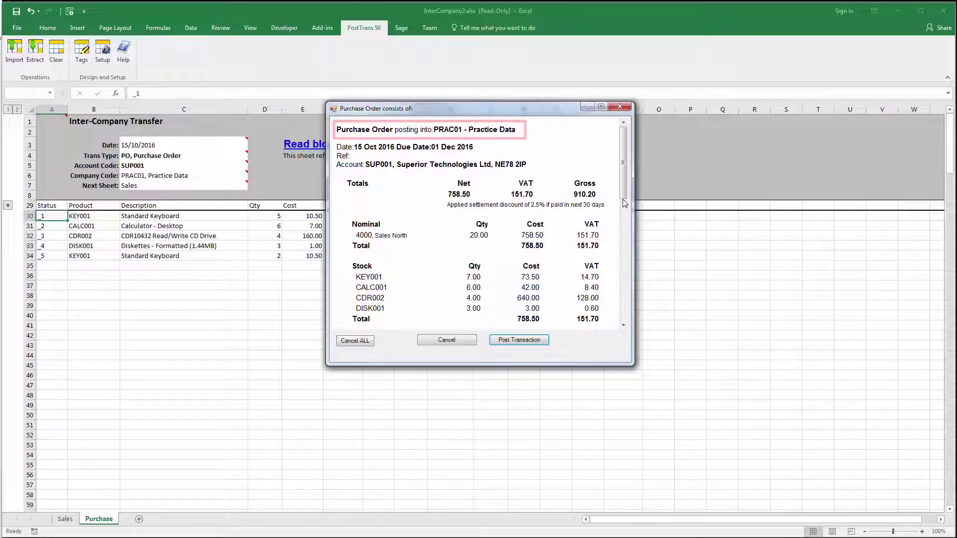
left_click_drag(623, 205, 623, 248)
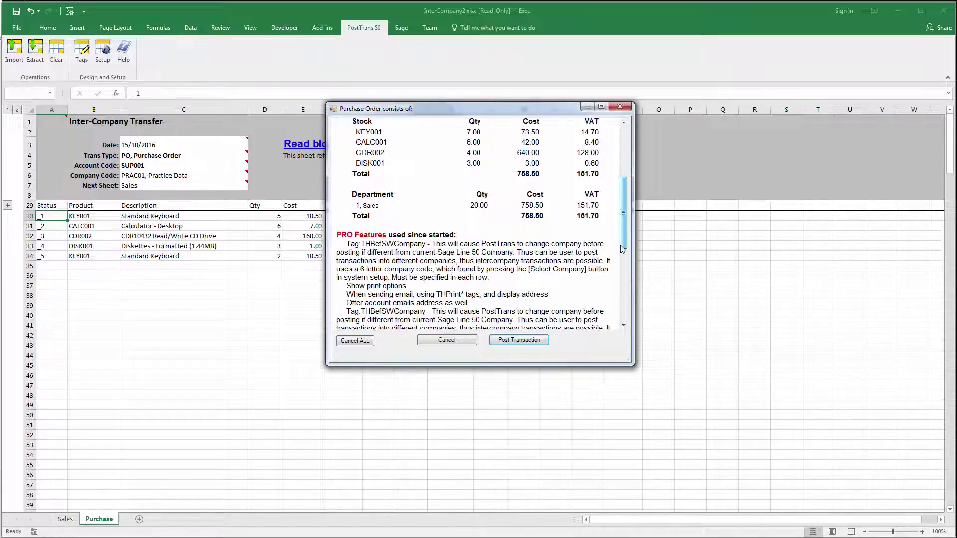
scroll(623, 247, "up", 2)
scroll(624, 245, "down", 1)
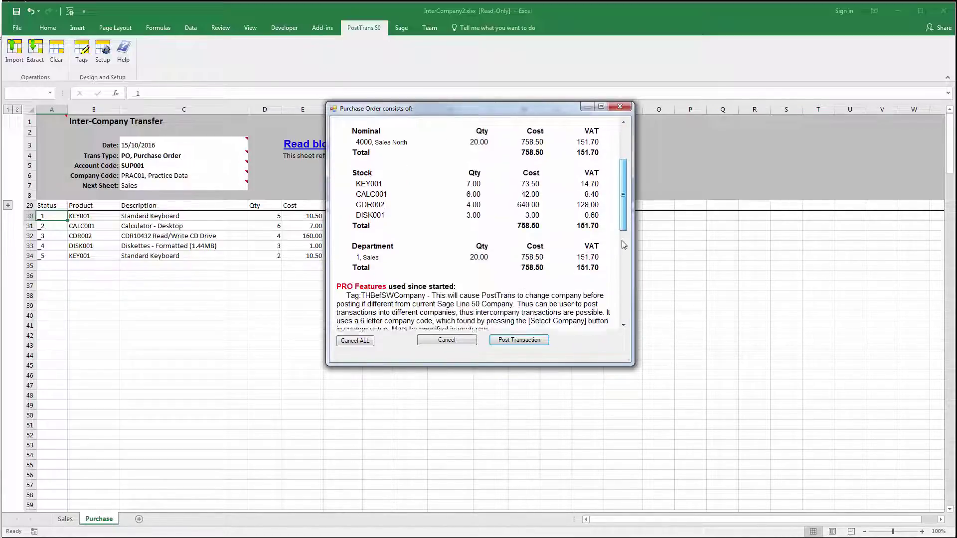
scroll(624, 245, "down", 5)
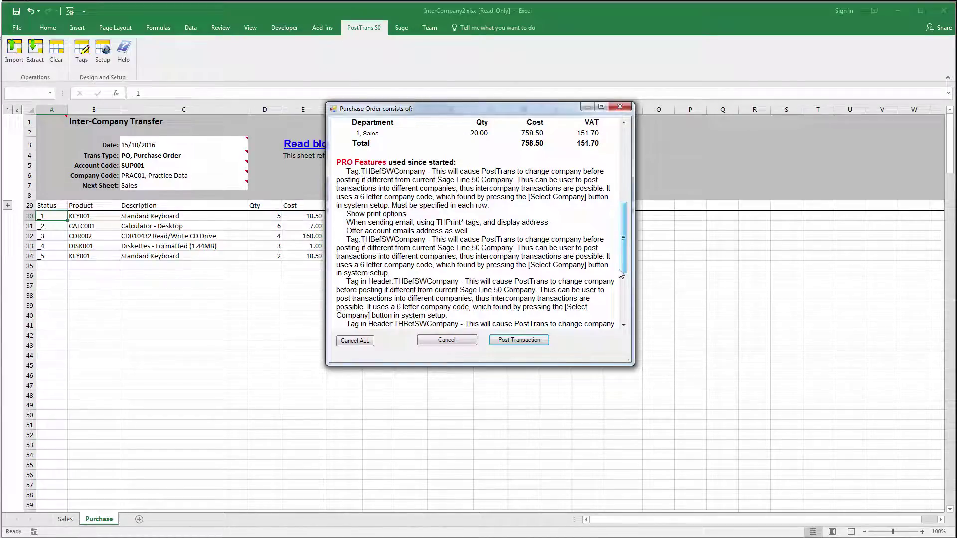
scroll(621, 273, "up", 10)
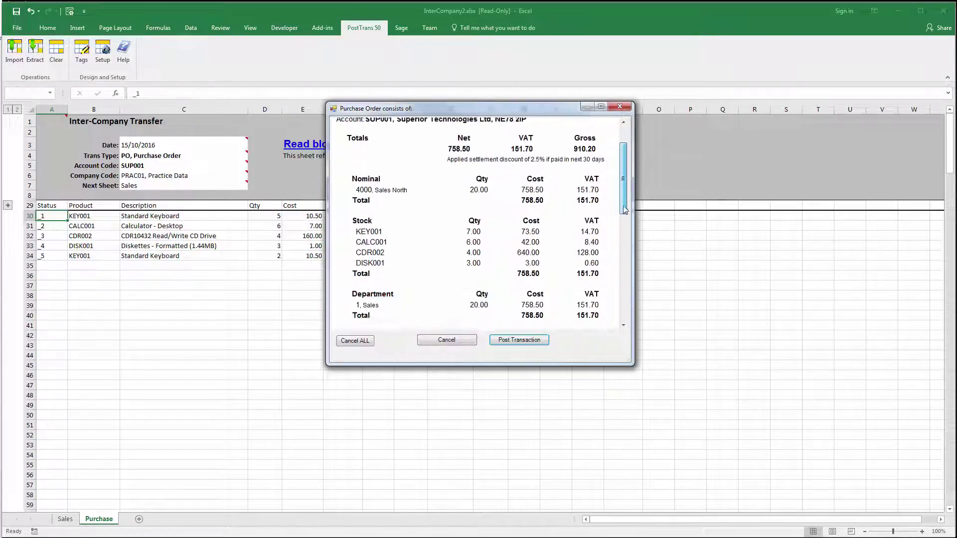
left_click(513, 342)
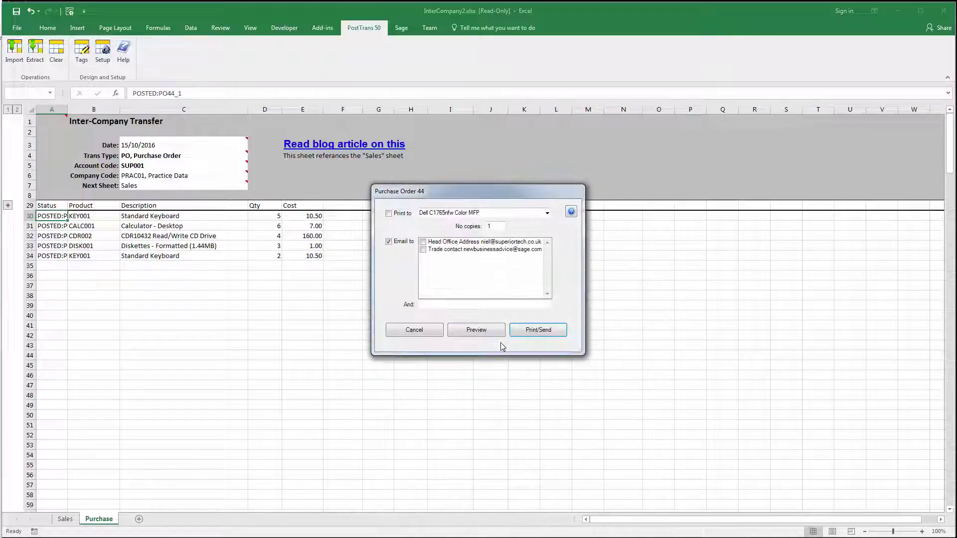
left_click(425, 331)
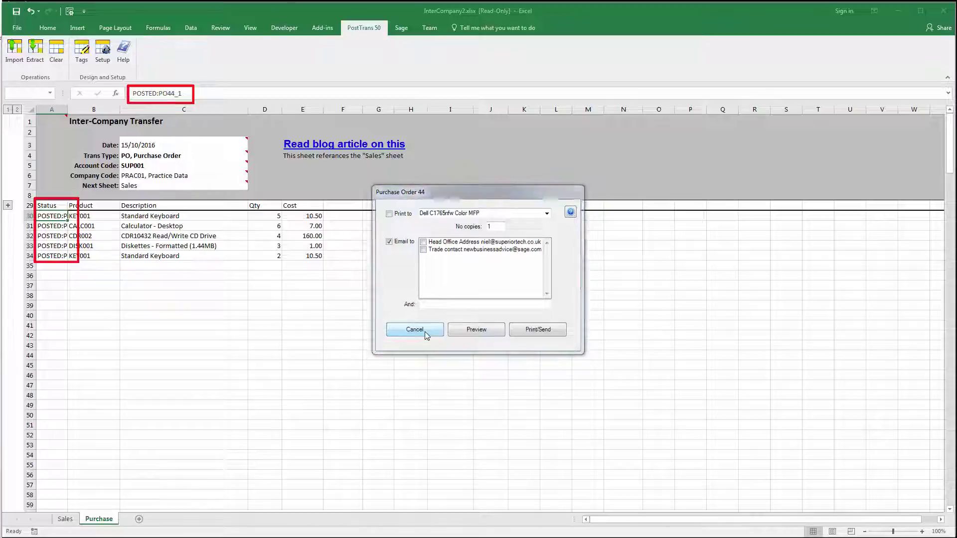
Step: Widen column A on Sales and Purchase to reveal the full POSTED:SO67 and POSTED:PO44 statuses
left_click(521, 302)
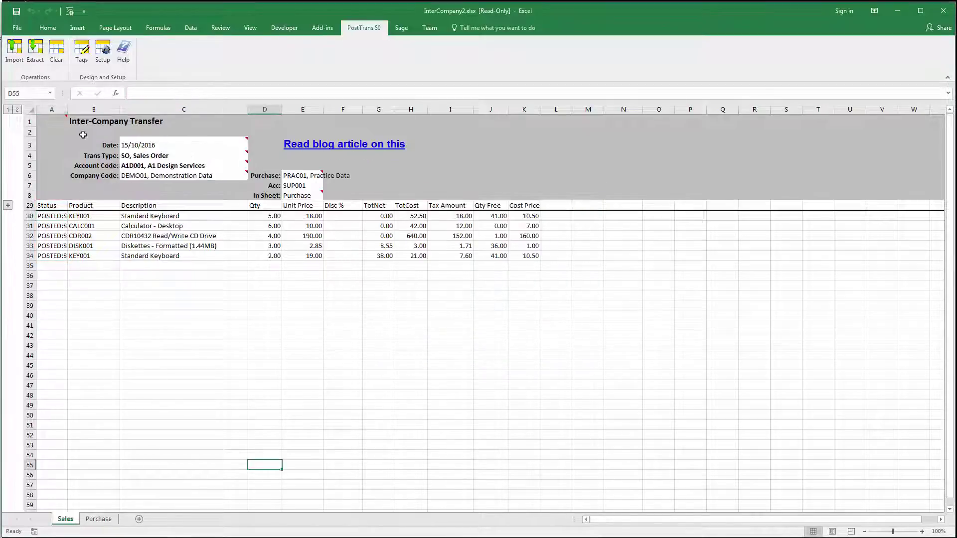
left_click_drag(69, 111, 94, 110)
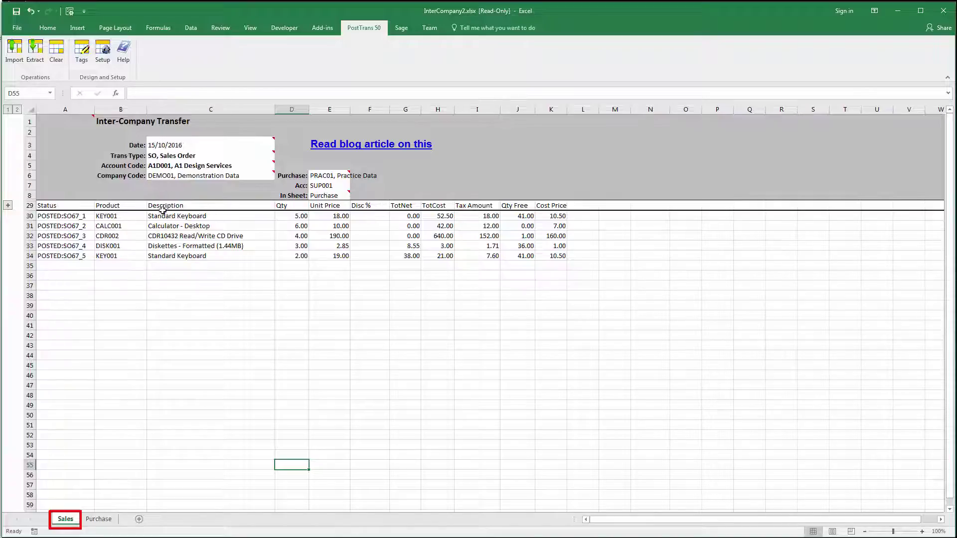
left_click(97, 521)
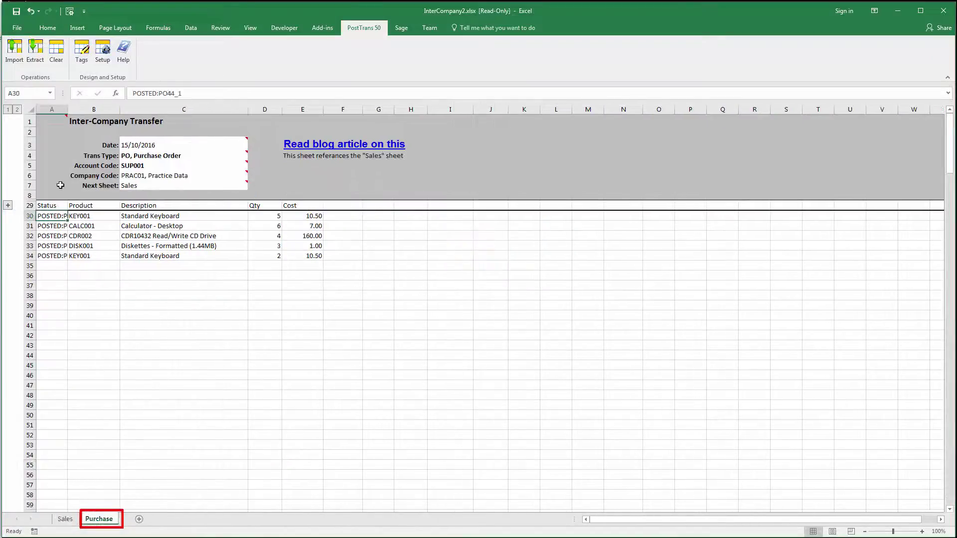
left_click_drag(70, 110, 98, 110)
left_click(83, 236)
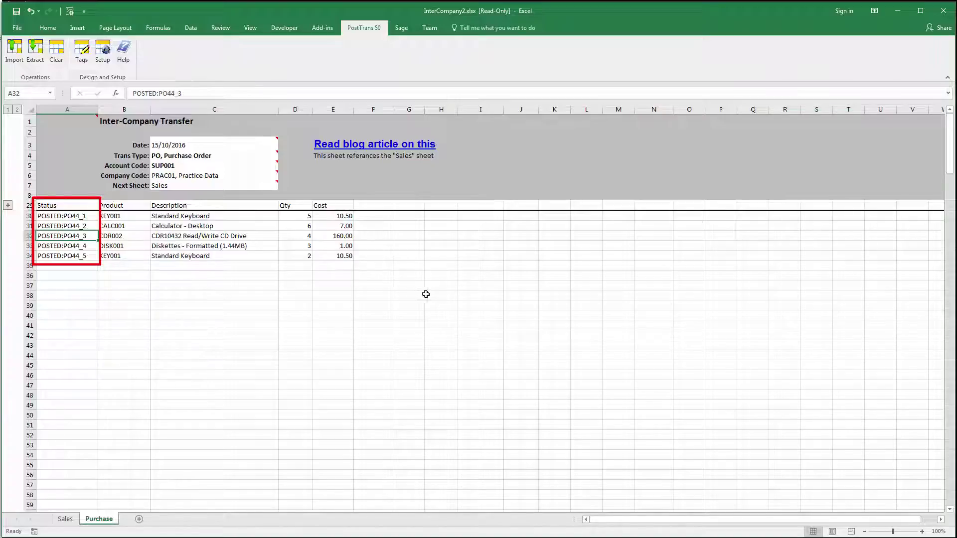
key("alt+Tab")
key("alt+Tab")
key("alt+Tab")
key("alt+Tab")
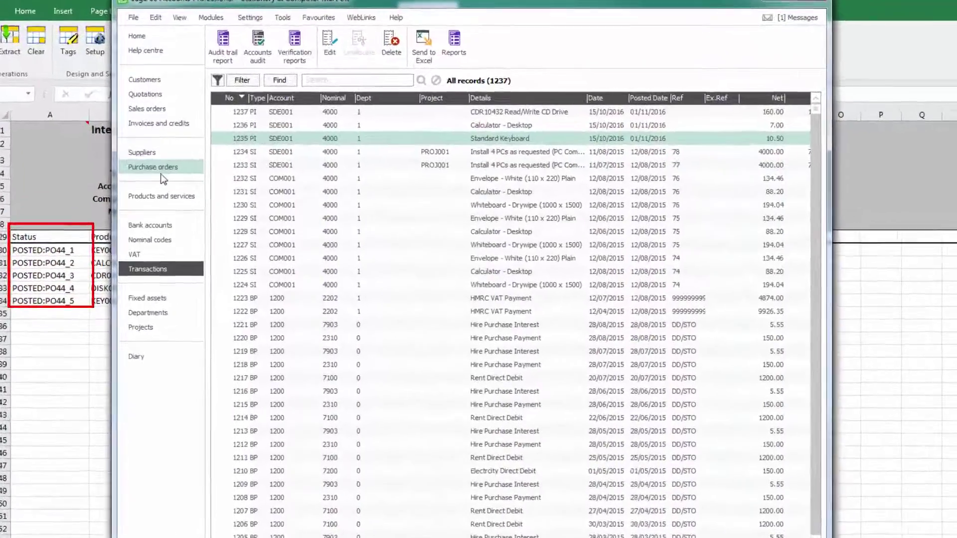
Step: Verify purchase order 44 for Superior Technologies Ltd at 910.20 in Sage 50, then close Sage
left_click(153, 158)
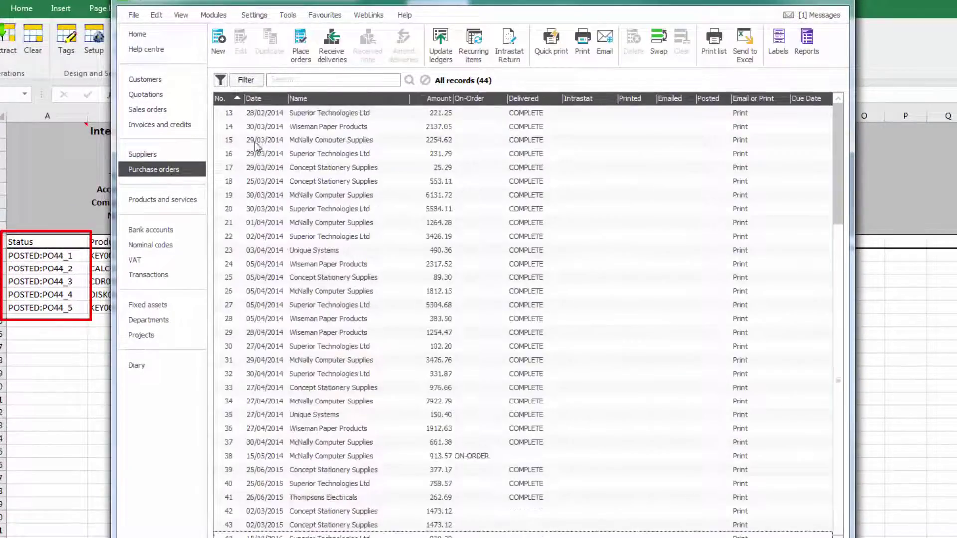
left_click(238, 100)
left_click(322, 118)
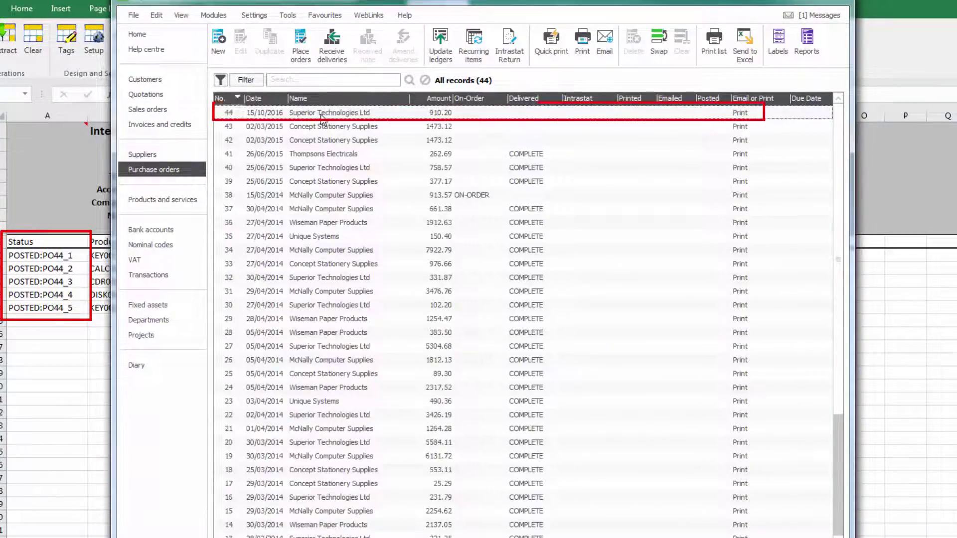
double_click(322, 117)
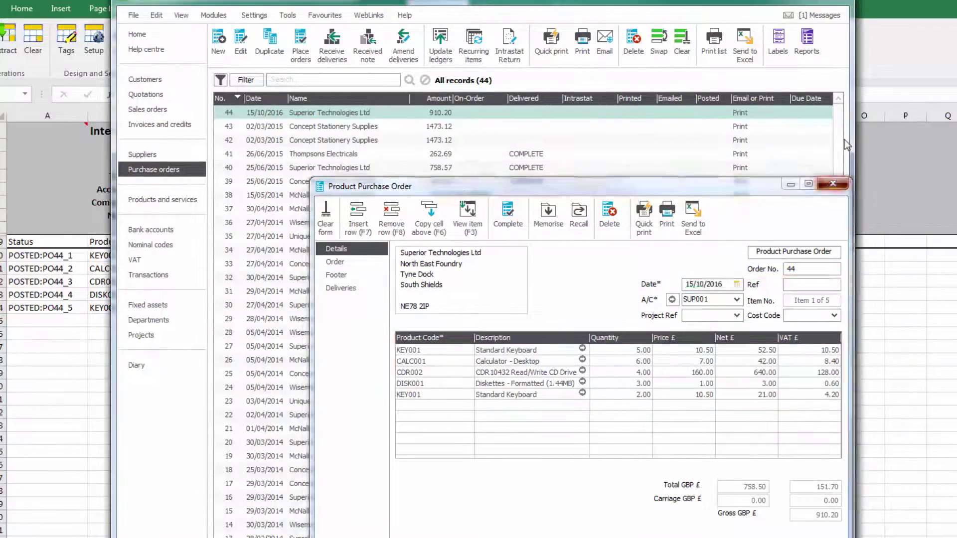
left_click(833, 183)
left_click(736, 13)
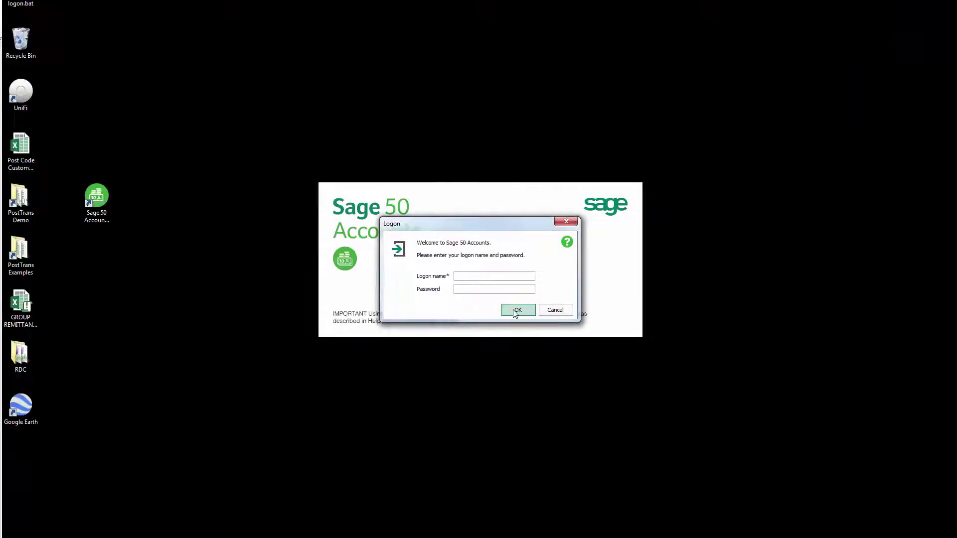
Step: Log on to Sage 50 and open sales order 67 to check its five lines totalling 1147.86
left_click(517, 311)
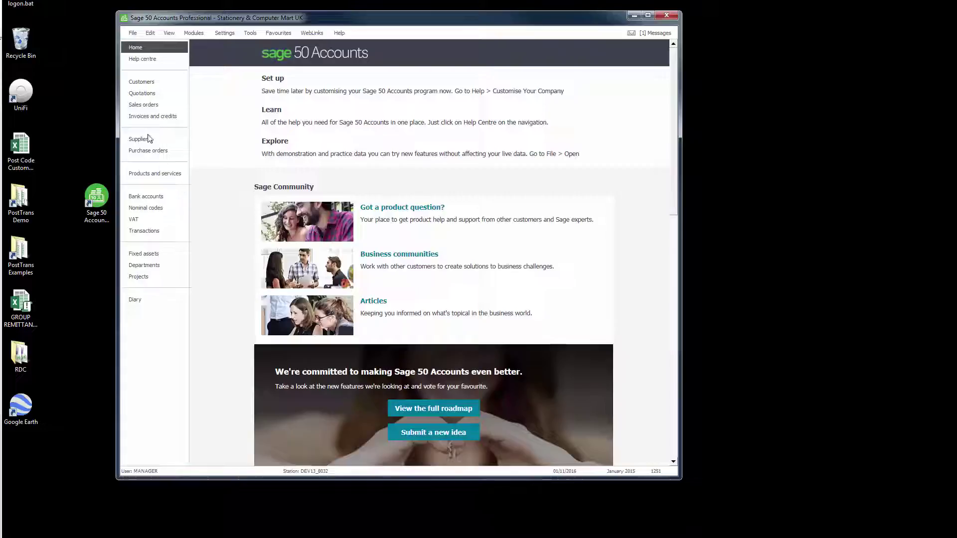
left_click(168, 104)
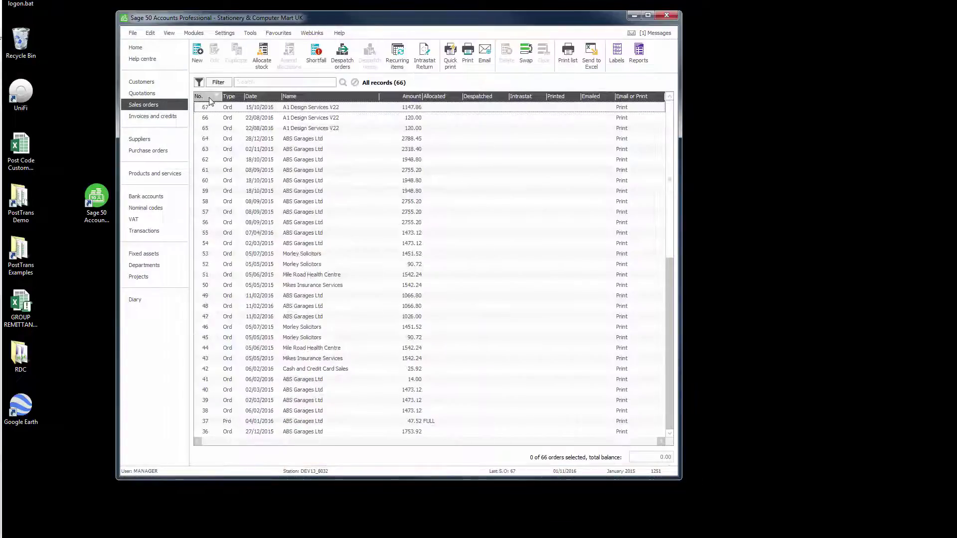
double_click(286, 111)
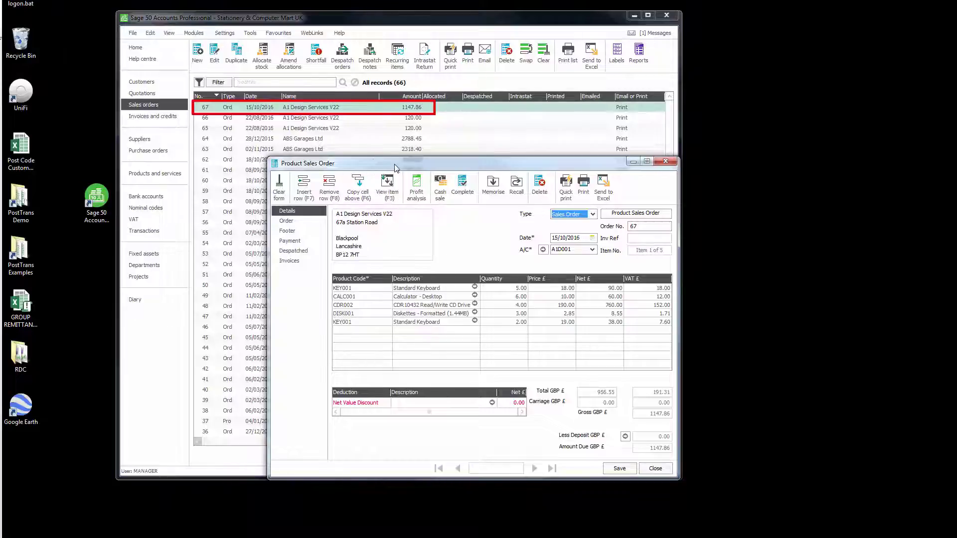
left_click_drag(393, 164, 325, 131)
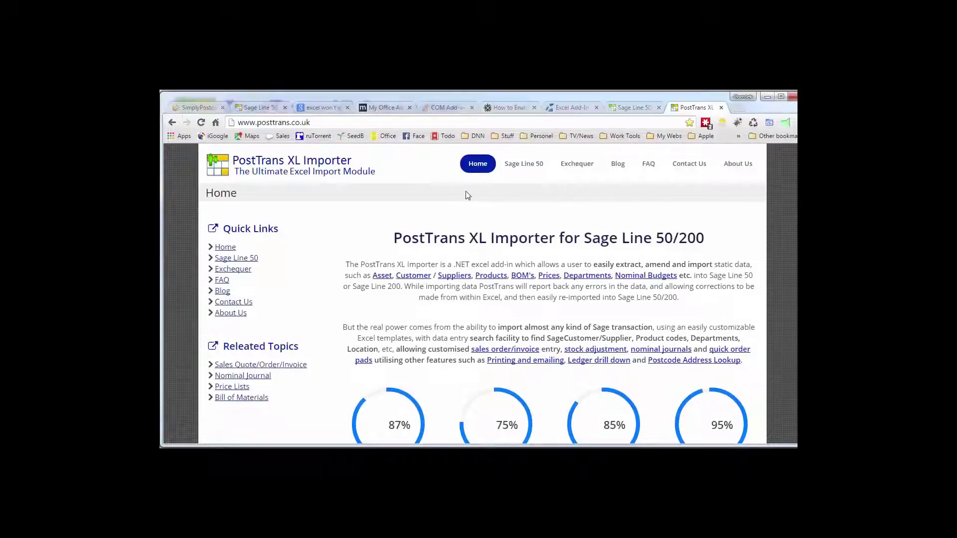
Step: Go to the Training page from the Sage Line 50 menu on posttrans.co.uk
mouse_move(513, 169)
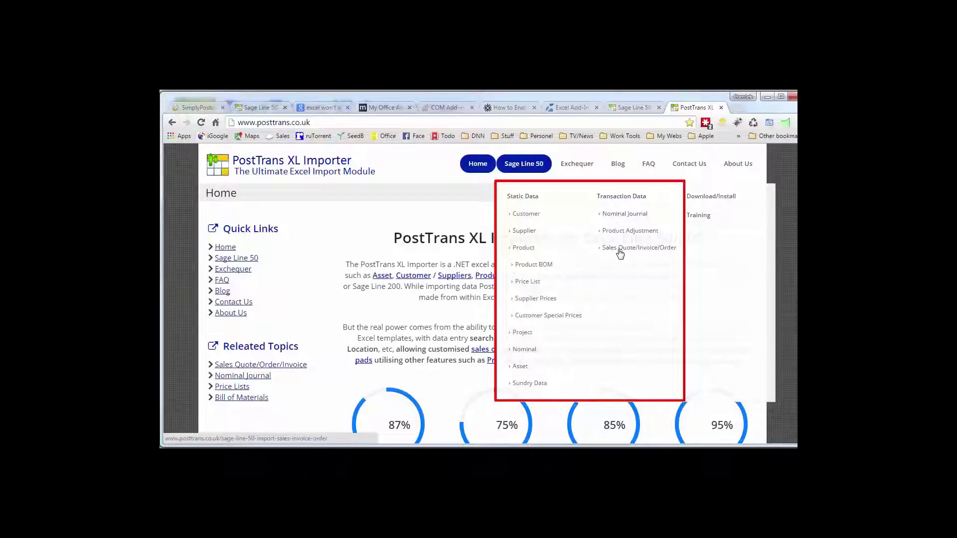
left_click(697, 217)
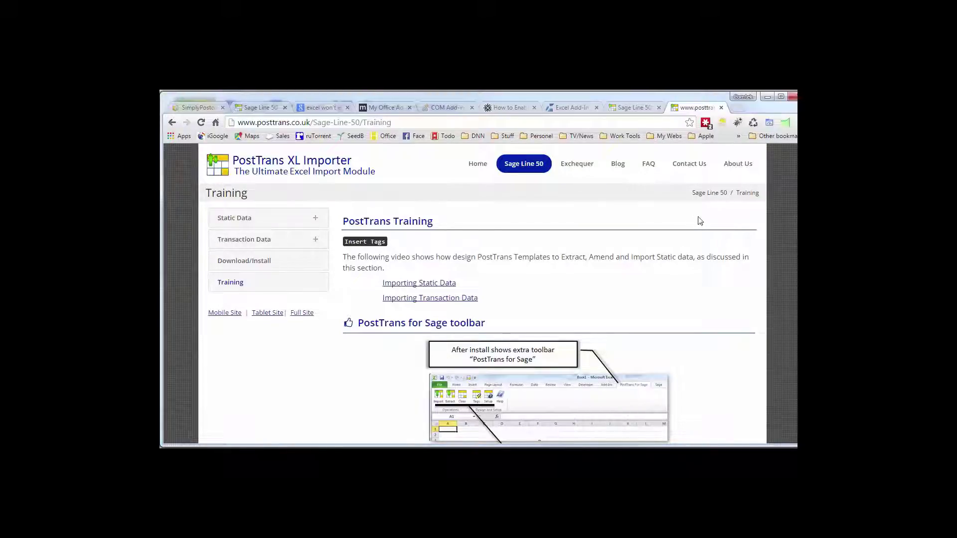
Step: Scroll the Training page down to the Sage50cust example, then go to the Blog
scroll(696, 221, "down", 8)
scroll(549, 314, "down", 10)
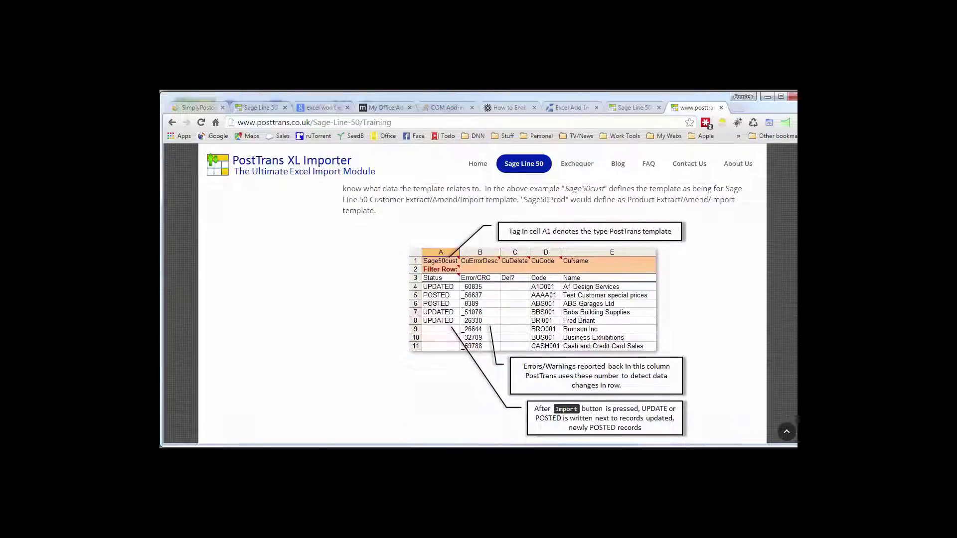
left_click(617, 164)
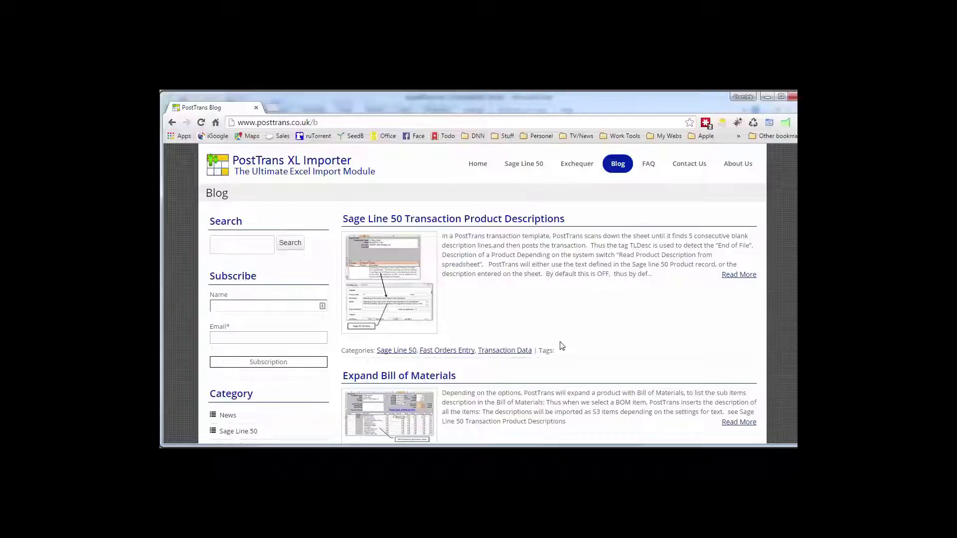
Step: Skim down through the blog posts and back up, then return to the Sage50trans workbook
scroll(561, 346, "down", 2)
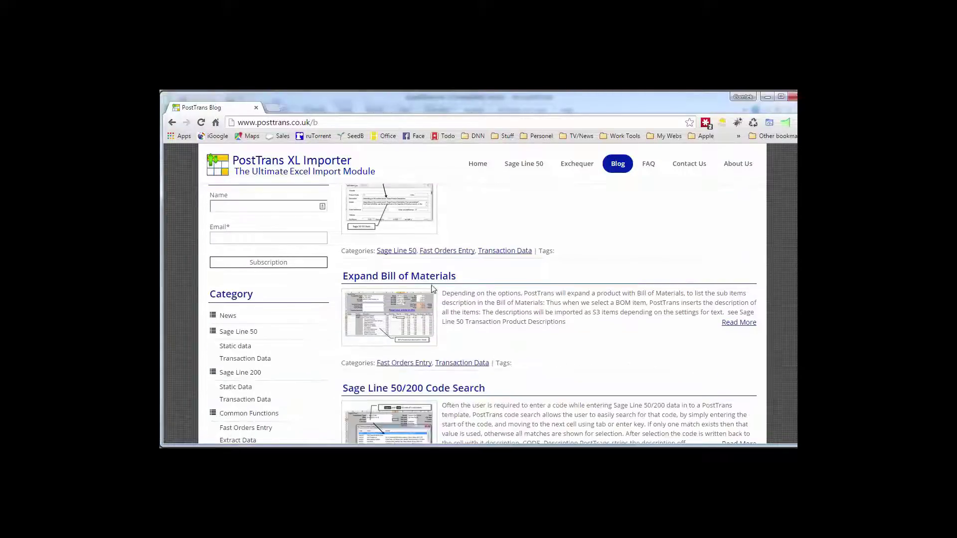
scroll(434, 299, "down", 3)
scroll(534, 337, "down", 3)
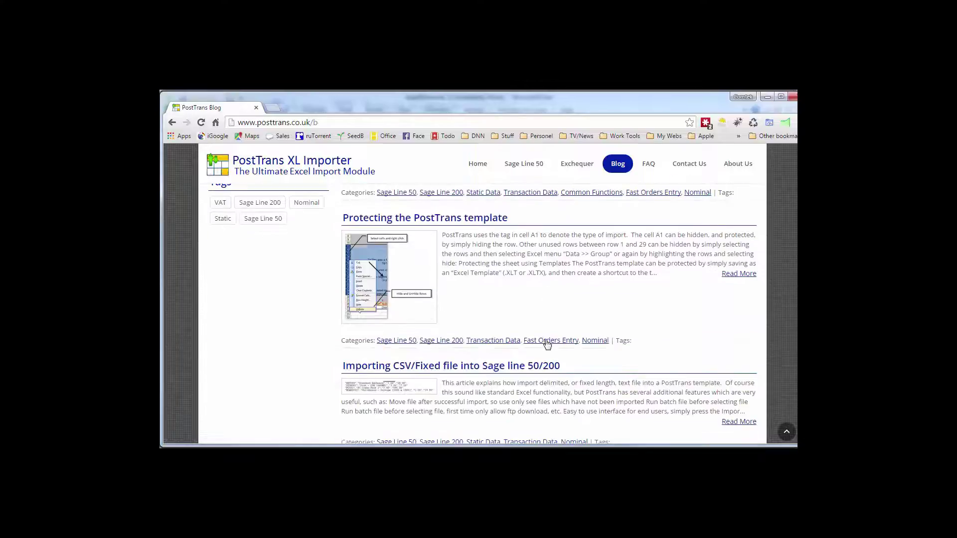
scroll(573, 344, "down", 3)
scroll(627, 330, "down", 2)
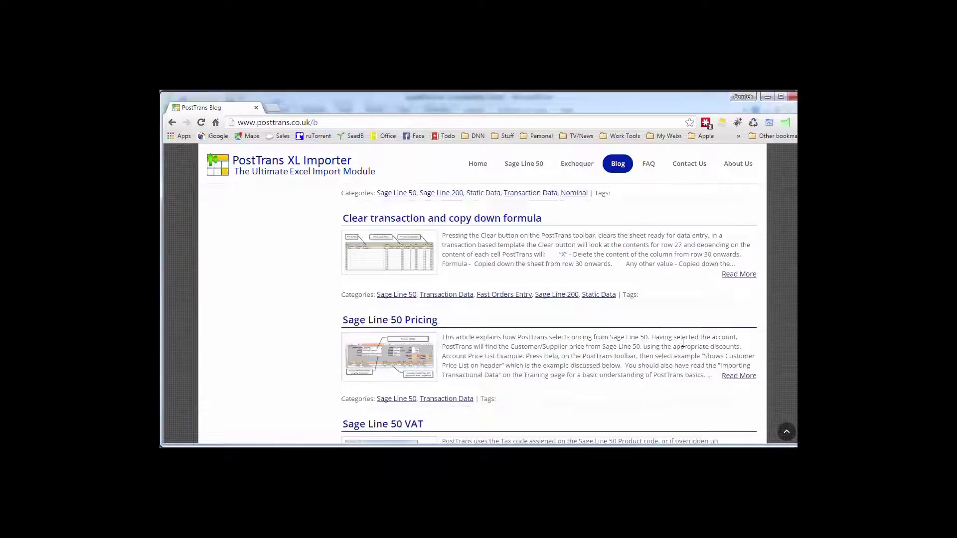
scroll(661, 334, "down", 3)
scroll(683, 347, "down", 2)
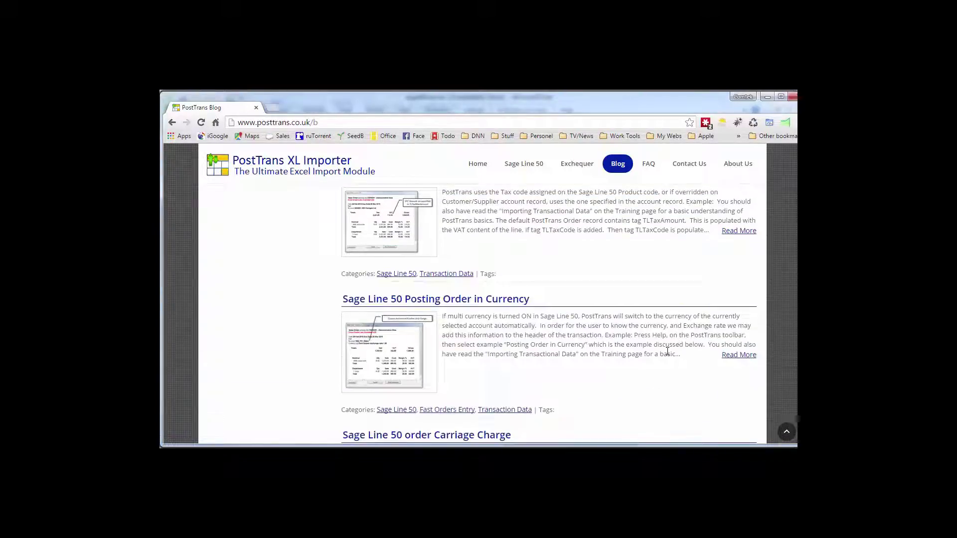
scroll(669, 351, "down", 2)
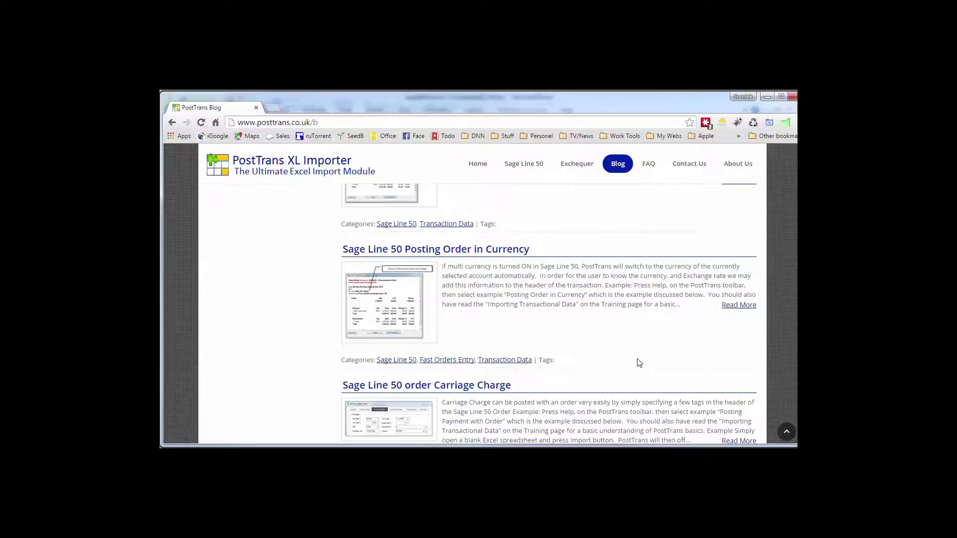
scroll(658, 321, "up", 8)
scroll(658, 323, "up", 8)
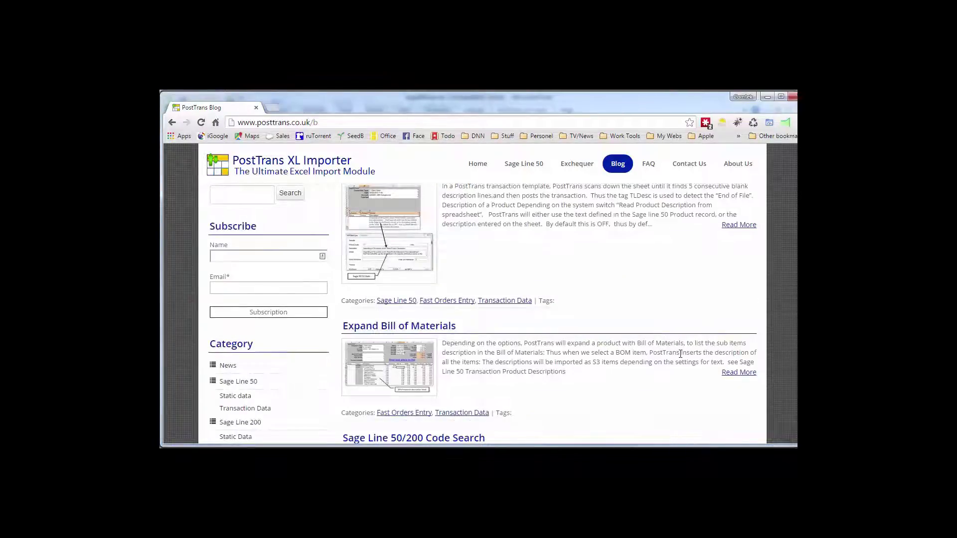
key("alt+Tab")
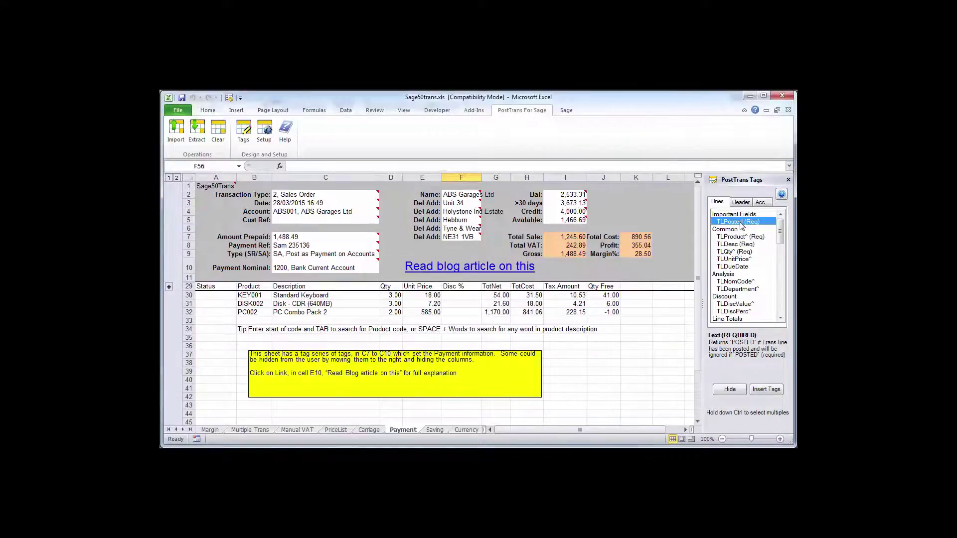
Step: Look up the TLProduct and TLDesc tag descriptions in the PostTrans Tags pane
left_click(740, 237)
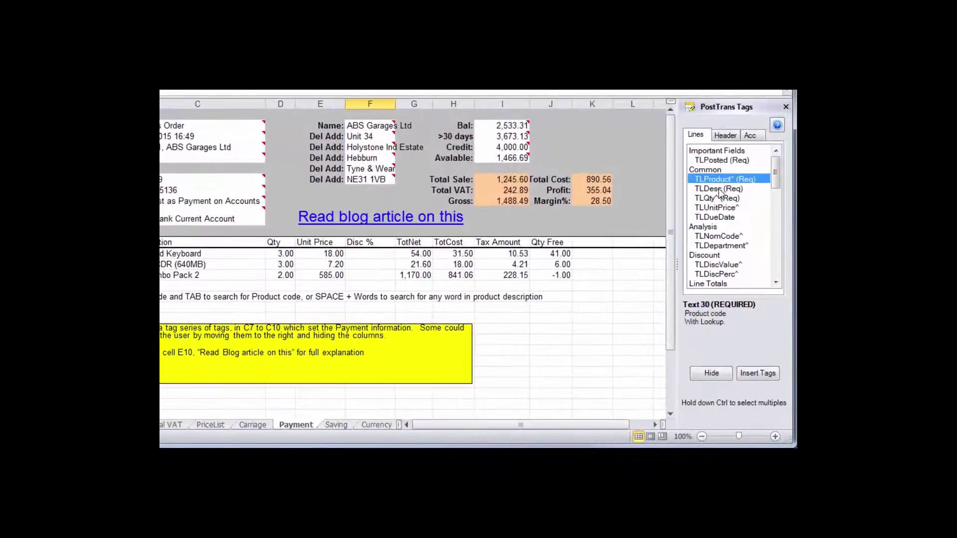
left_click(719, 189)
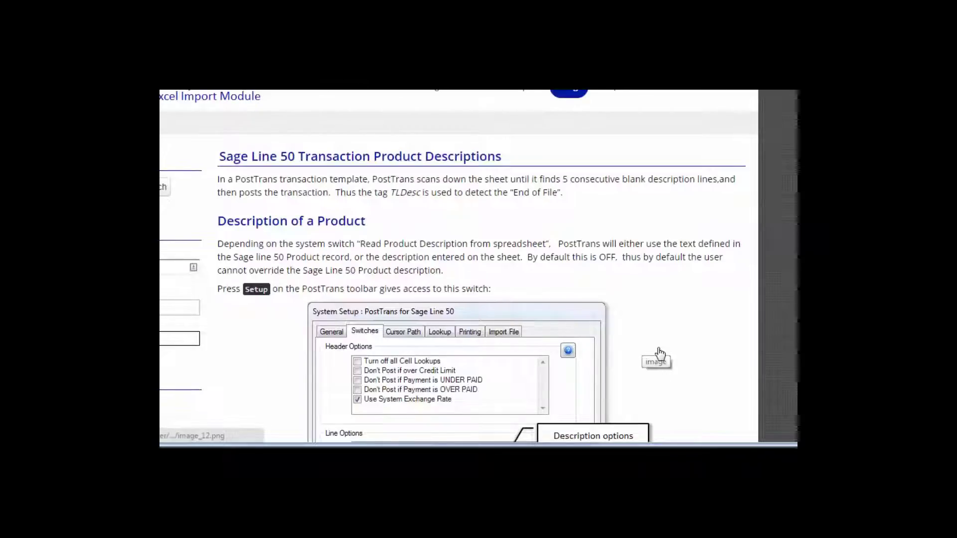
Step: Read the product-descriptions article down to its word-wrapping section, then return to Sage50trans.xls
scroll(671, 348, "down", 15)
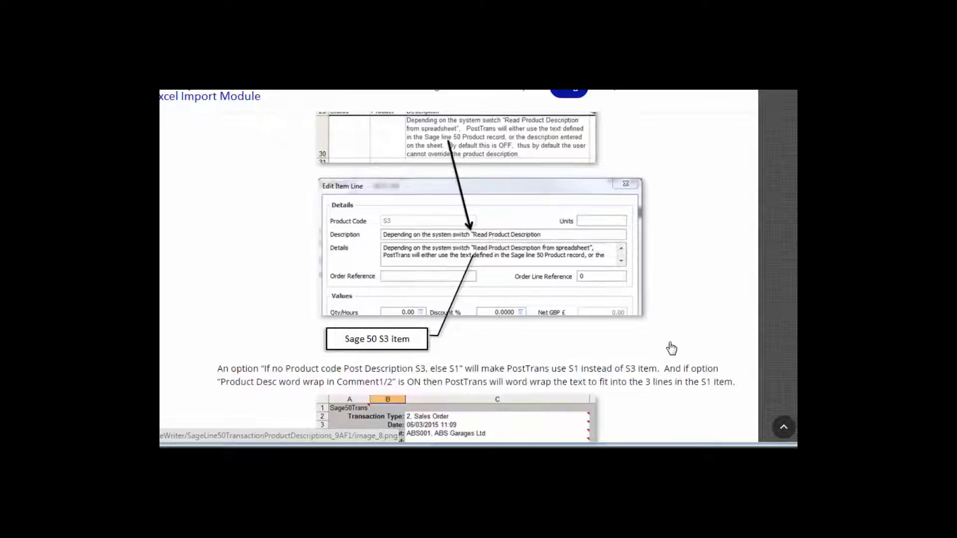
scroll(671, 349, "down", 15)
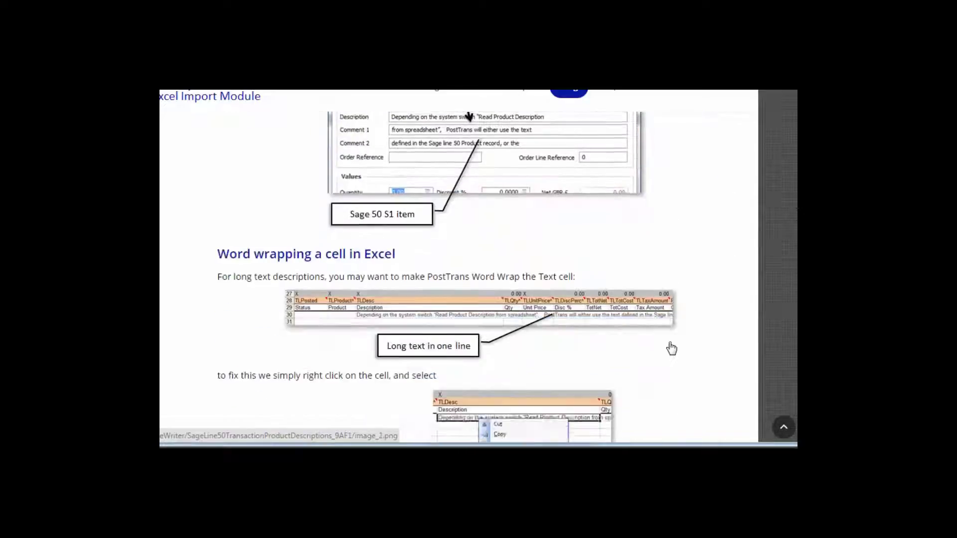
scroll(672, 348, "down", 1)
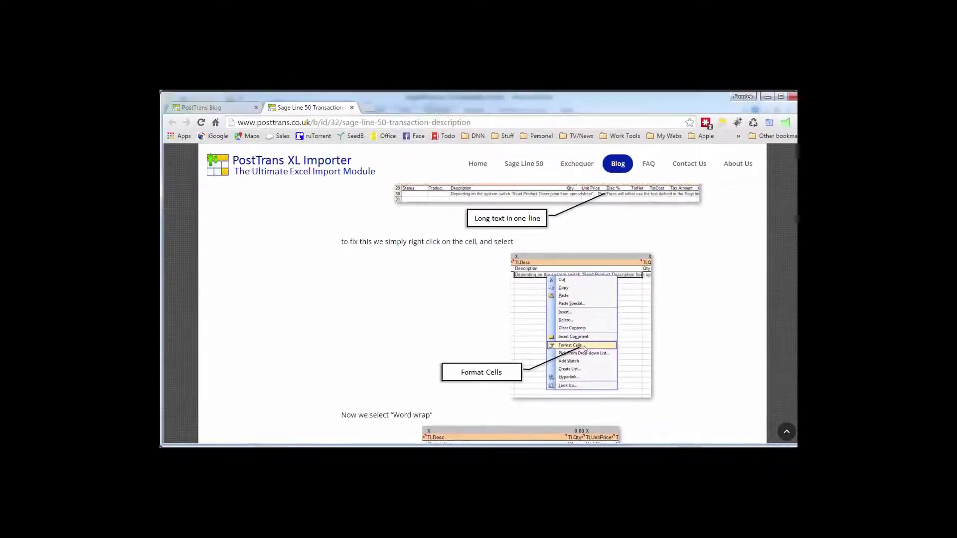
key("alt+Tab")
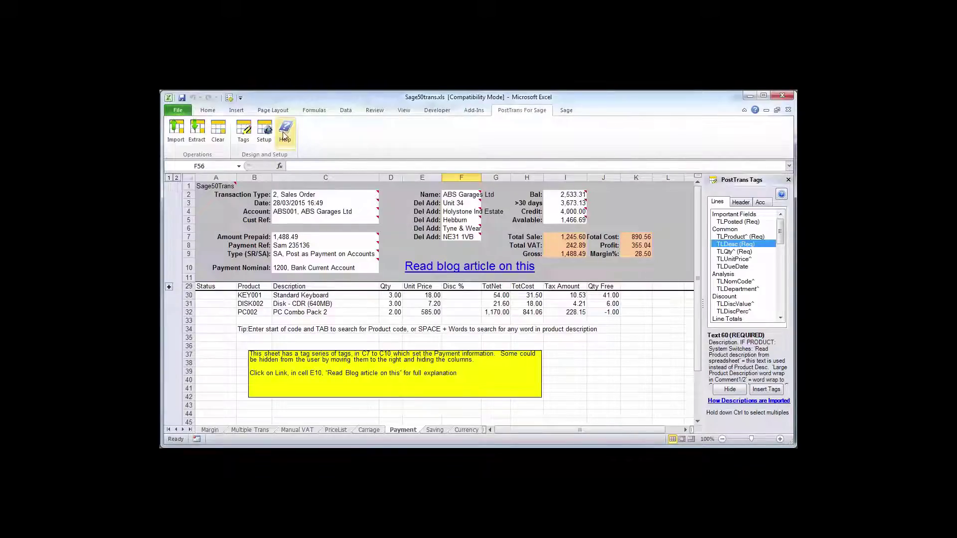
Step: Browse the PostTrans help to the Training on Transactional templates topic, then close it unopened
left_click(285, 132)
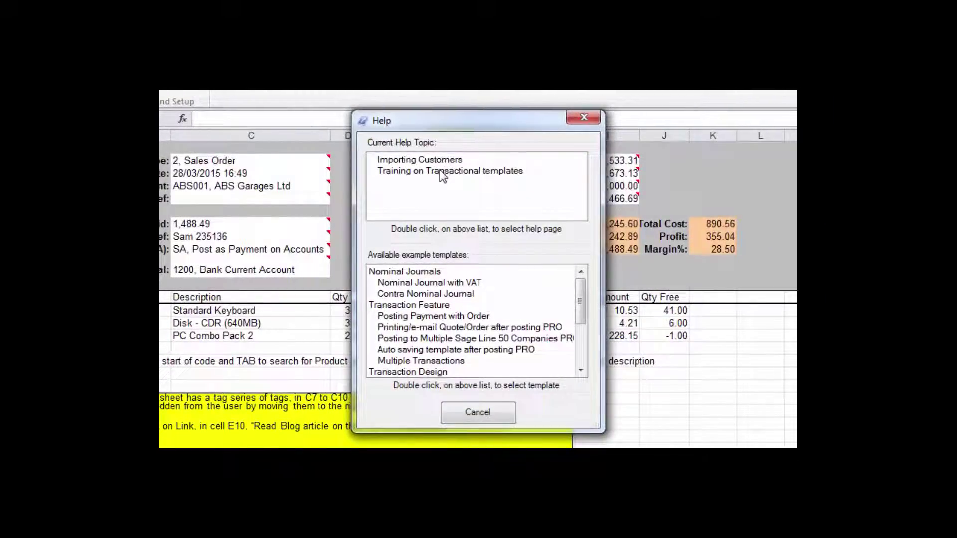
left_click(444, 171)
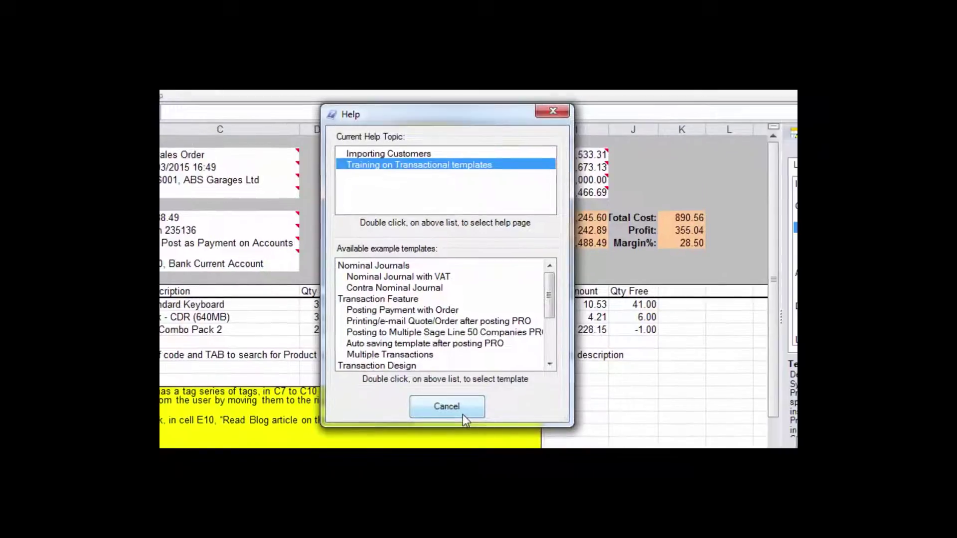
left_click(385, 398)
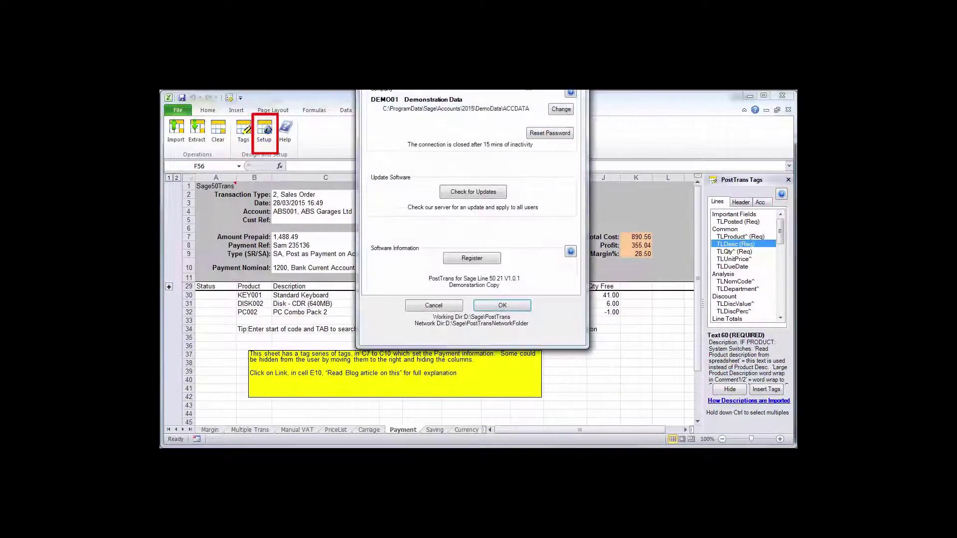
Step: In PostTrans System Setup, show the Cursor Path settings and launch their online help
left_click_drag(533, 70, 525, 139)
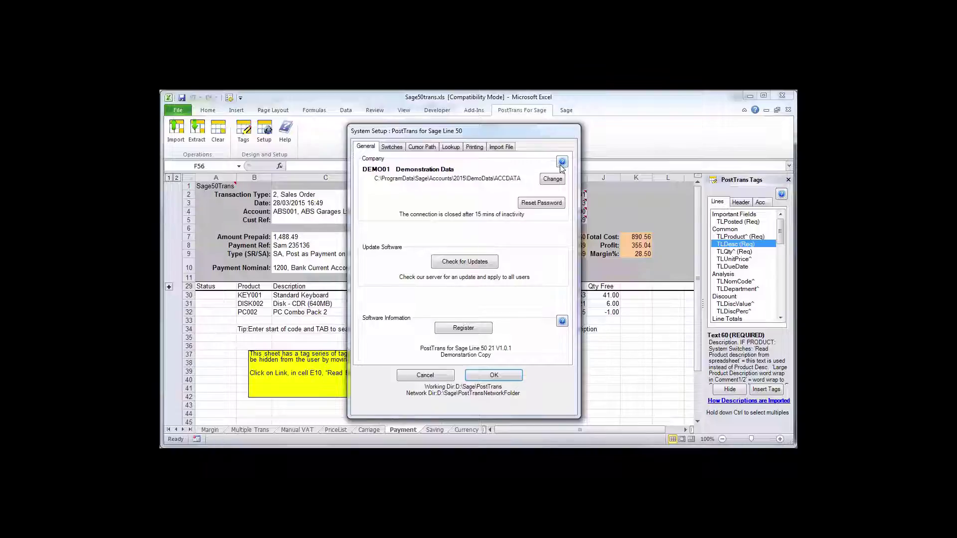
left_click(423, 148)
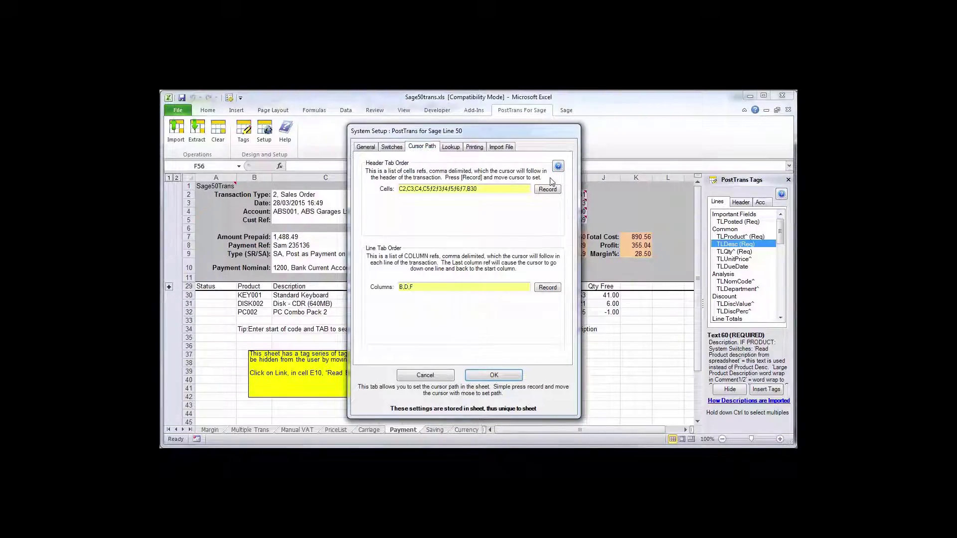
left_click(558, 166)
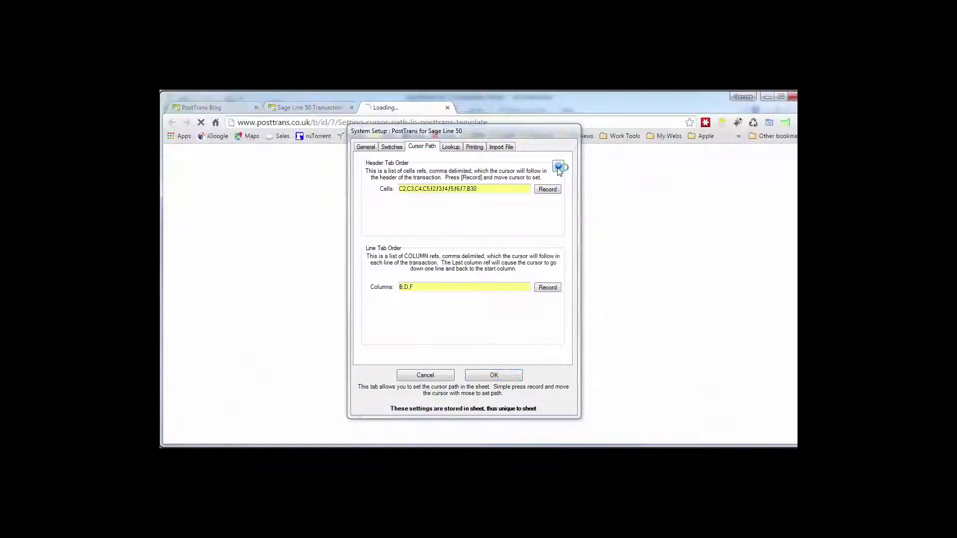
Step: Cancel System Setup, read the cursor-path article to 'How to define the Cursor Path', and return to Excel
left_click(437, 378)
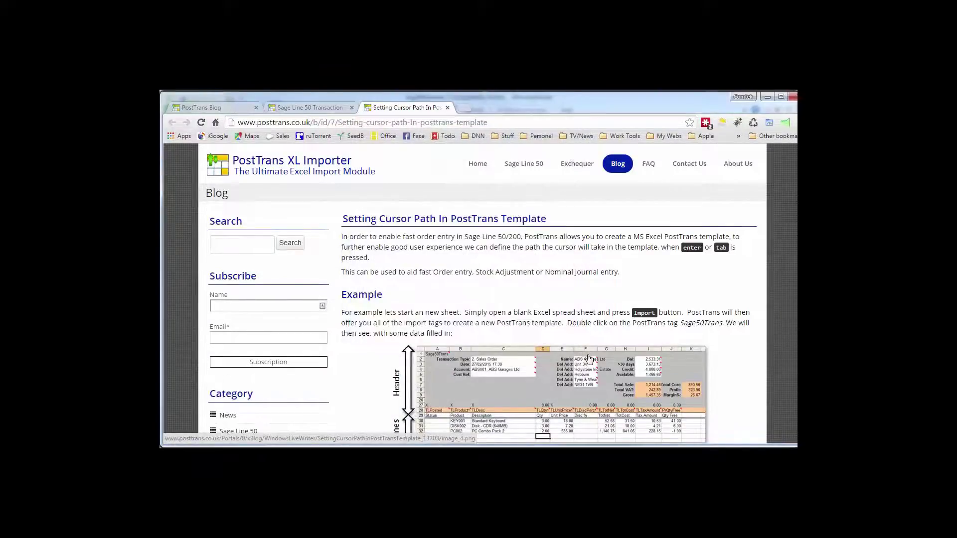
scroll(589, 359, "down", 4)
scroll(589, 359, "down", 4)
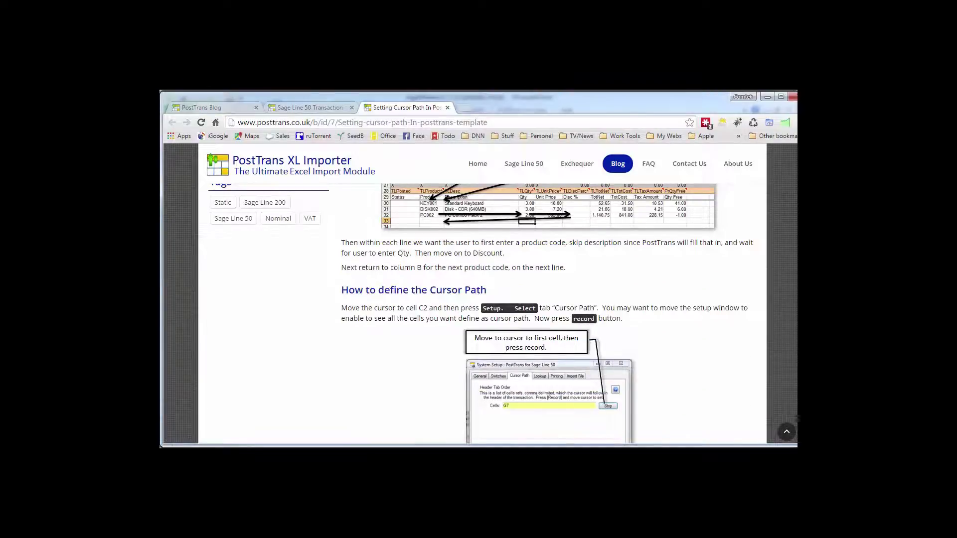
key("alt+Tab")
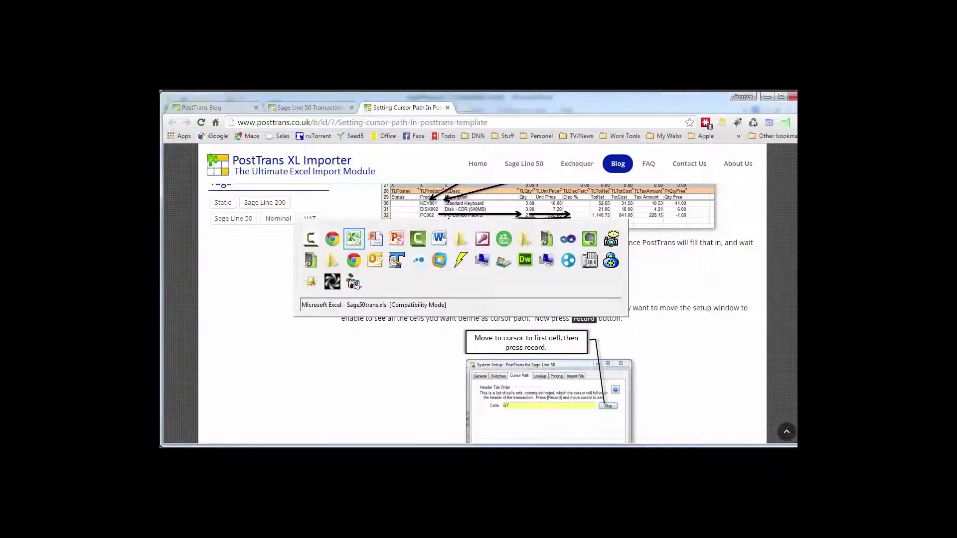